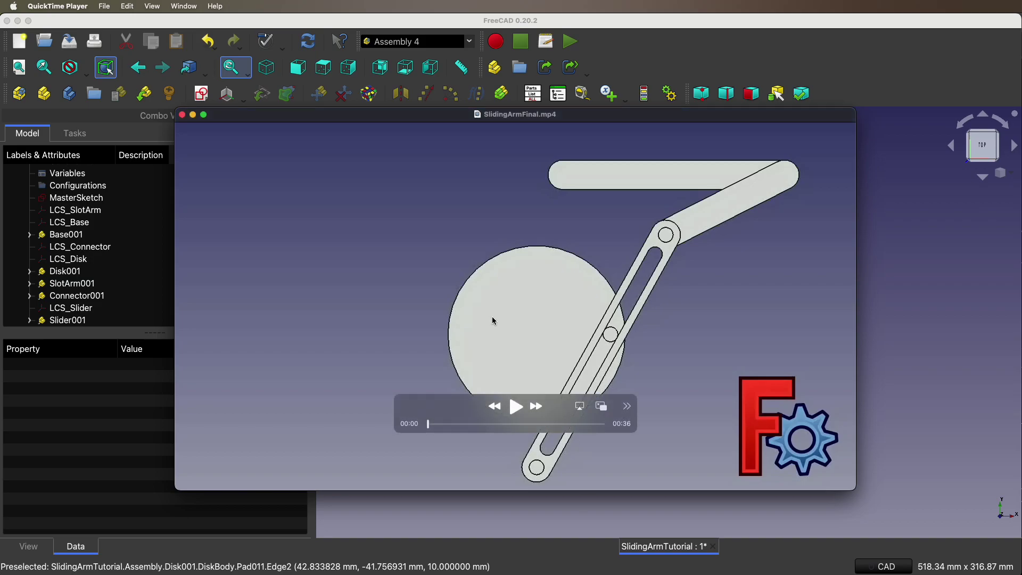
Step: Play the SlidingArmFinal.mp4 animation, rewind it to the start, and switch to FreeCAD
{"action": "left_click", "coordinate": [536, 407]}
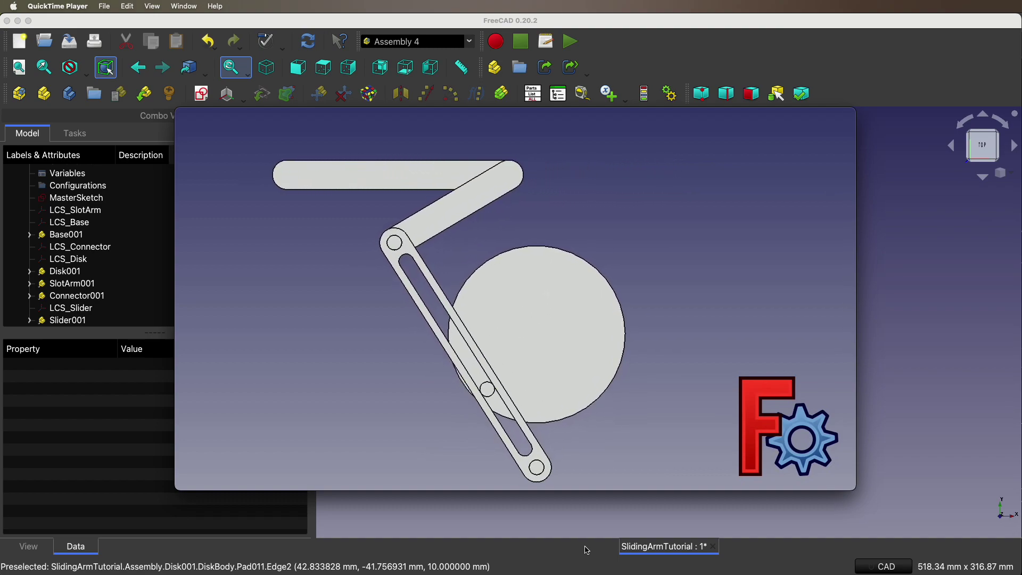
{"action": "mouse_move", "coordinate": [552, 409]}
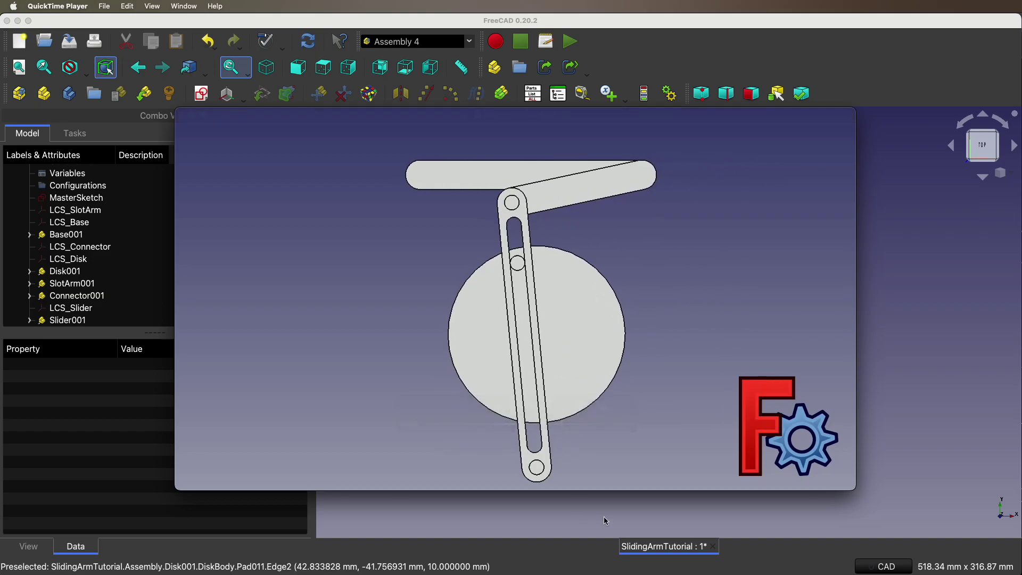
{"action": "mouse_move", "coordinate": [569, 383]}
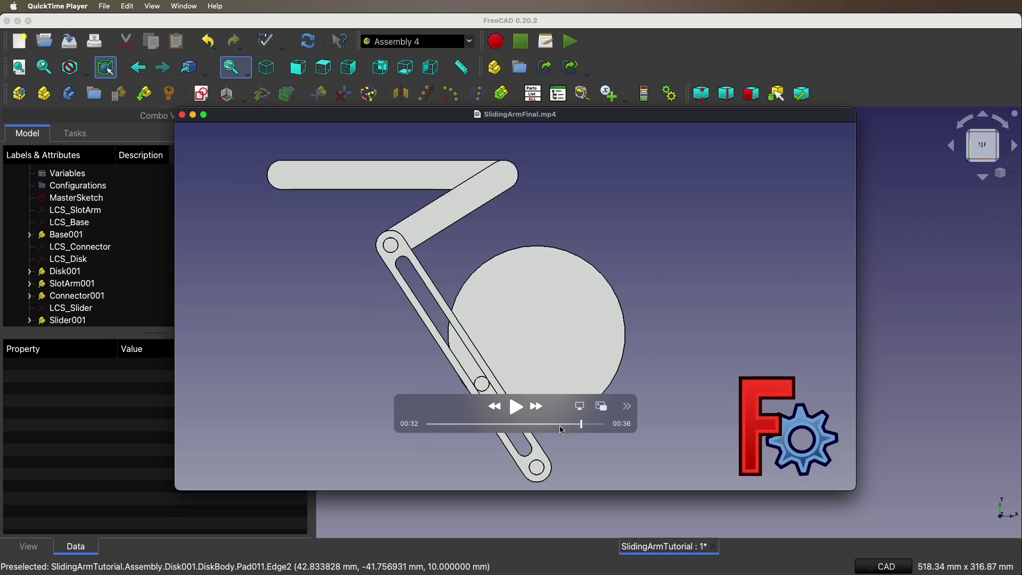
{"action": "left_click", "coordinate": [445, 428]}
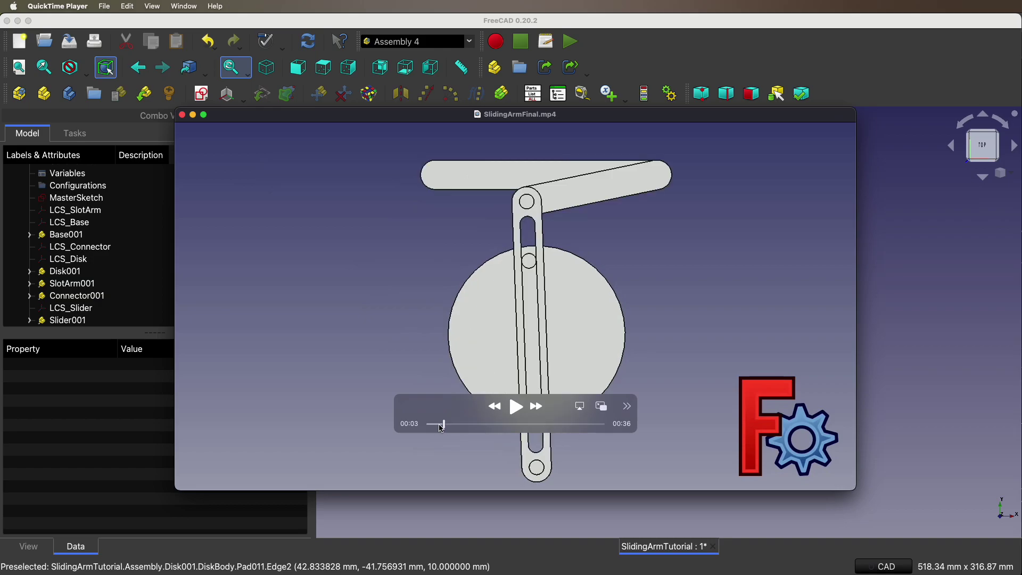
{"action": "left_click_drag", "start_coordinate": [442, 429], "coordinate": [431, 439]}
{"action": "left_click", "coordinate": [871, 245]}
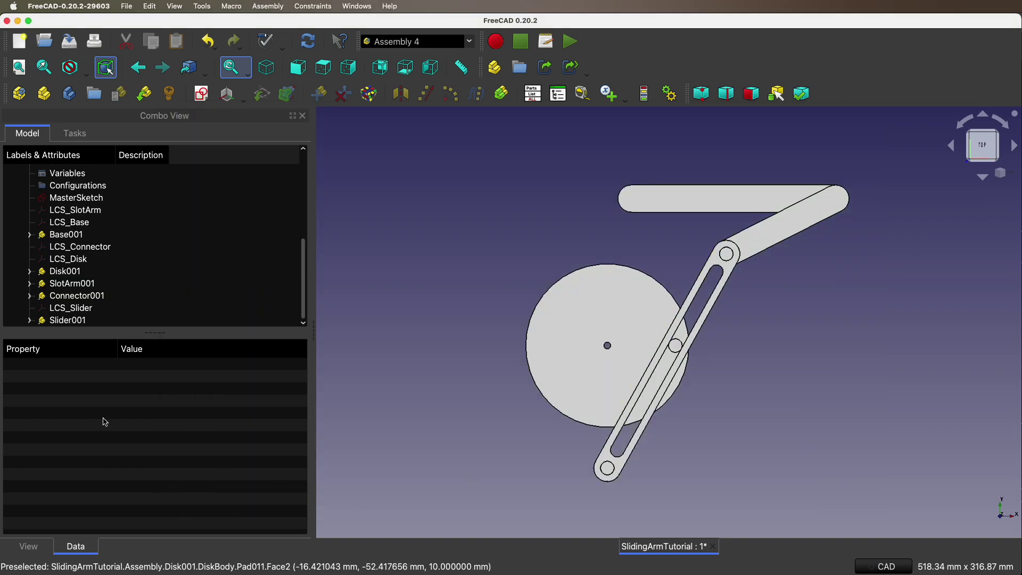
Step: Inspect the formulas behind the Base Distance and Disk Radius variables of the assembly
{"action": "left_click", "coordinate": [80, 174]}
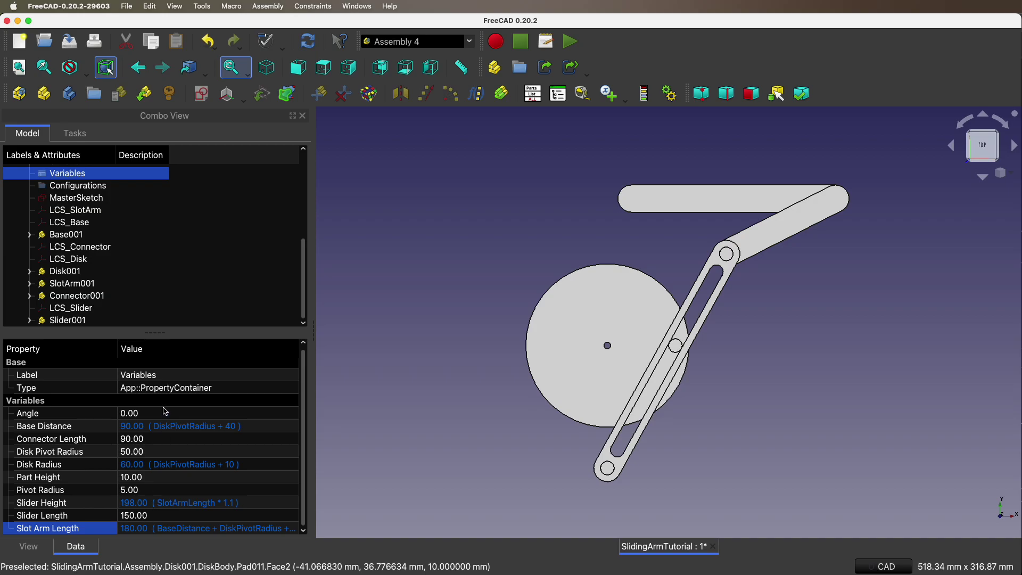
{"action": "left_click", "coordinate": [181, 429]}
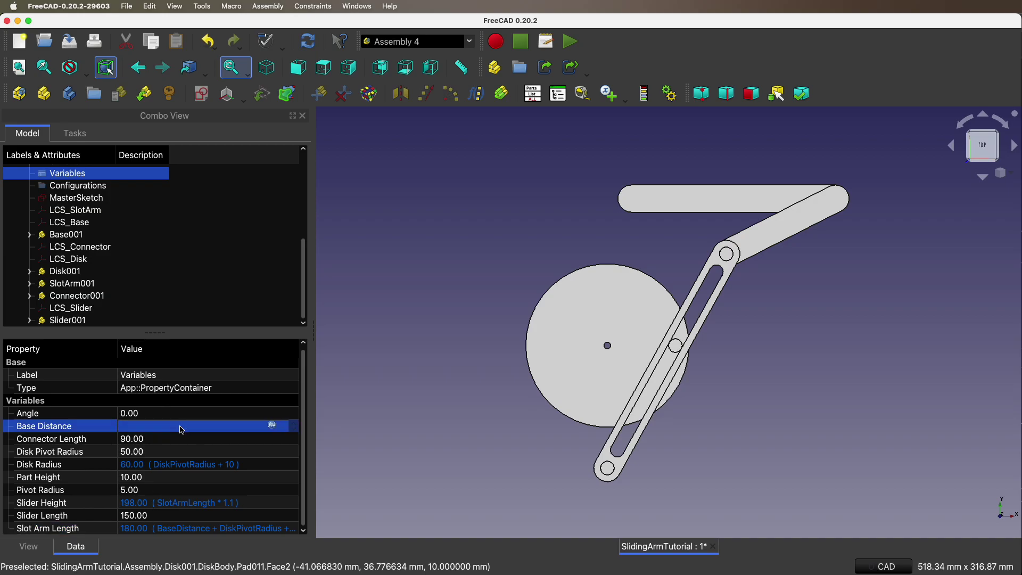
{"action": "left_click", "coordinate": [272, 426]}
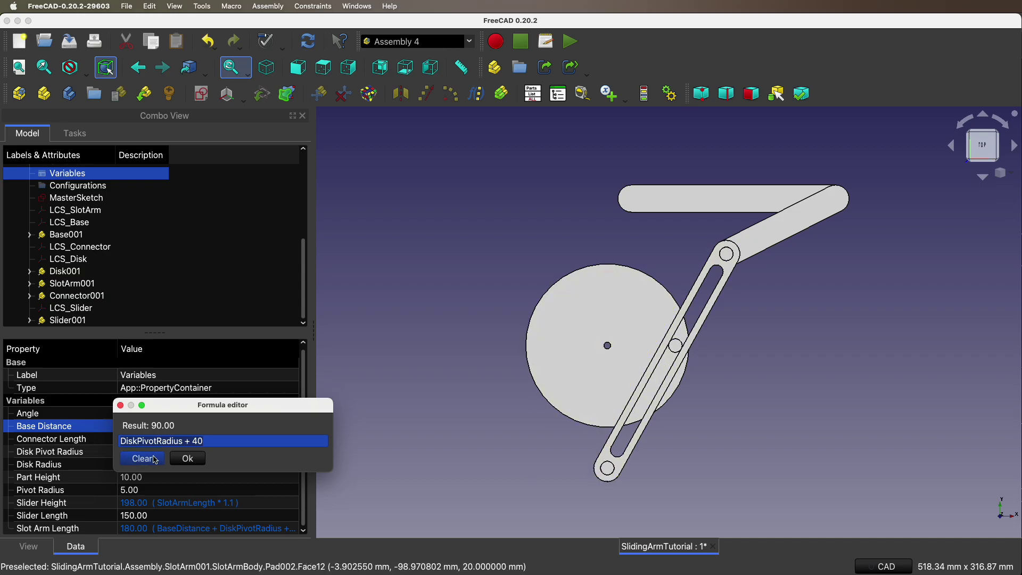
{"action": "left_click", "coordinate": [187, 458]}
{"action": "left_click", "coordinate": [129, 464]}
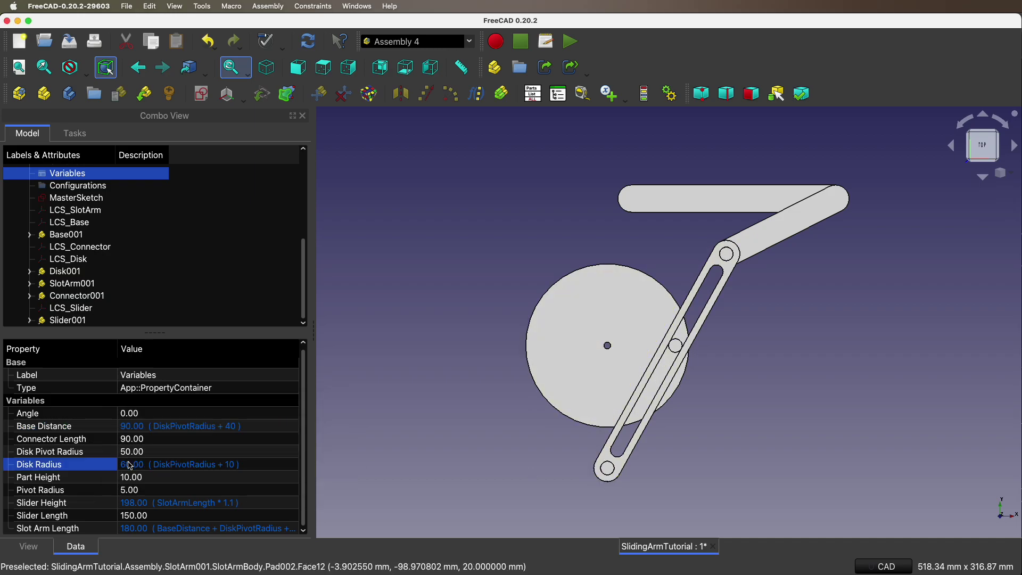
{"action": "left_click", "coordinate": [273, 466]}
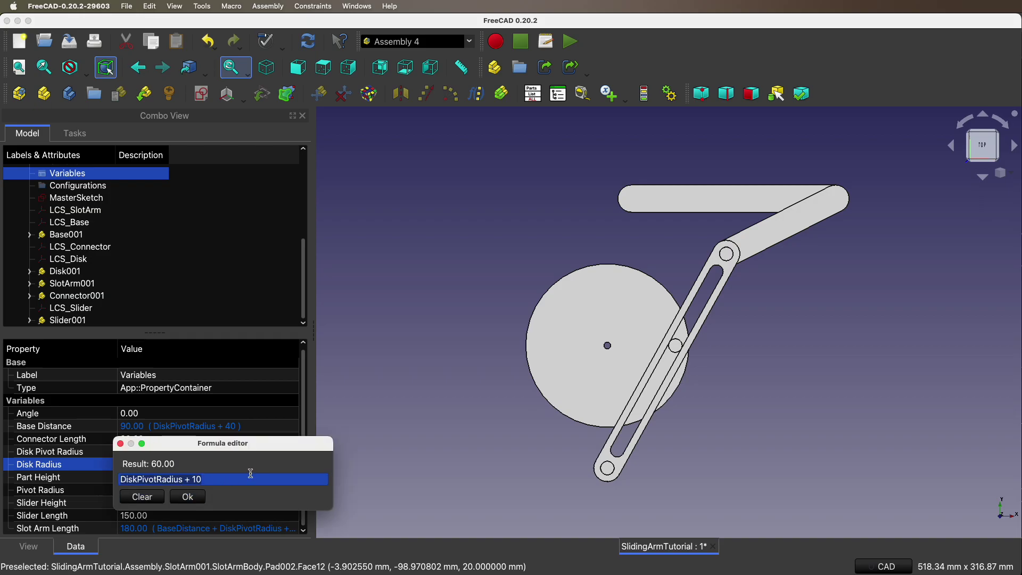
{"action": "left_click", "coordinate": [188, 497]}
Step: Inspect the formulas behind the Slider Height and Slot Arm Length variables
{"action": "left_click", "coordinate": [169, 508]}
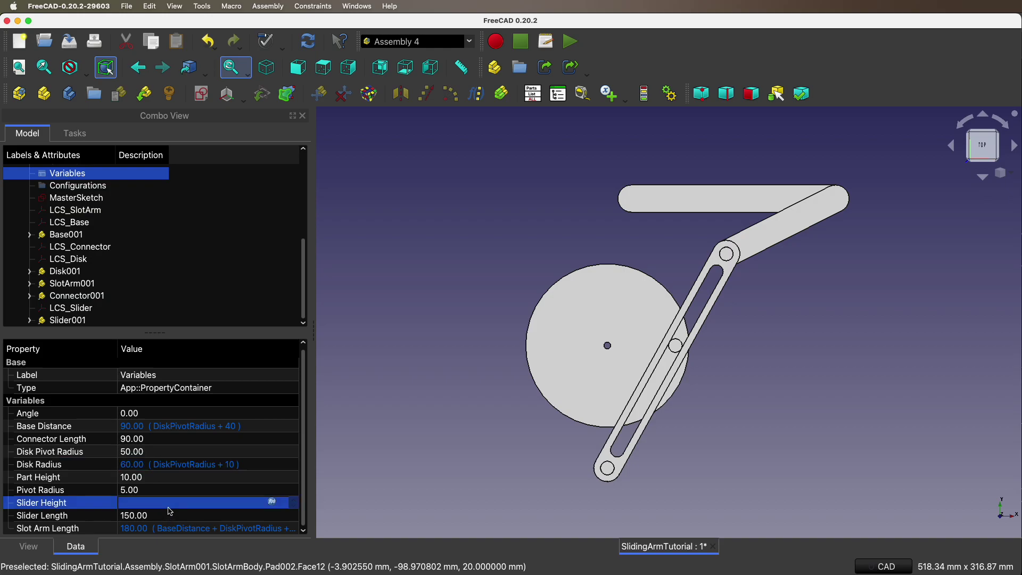
{"action": "left_click", "coordinate": [271, 502]}
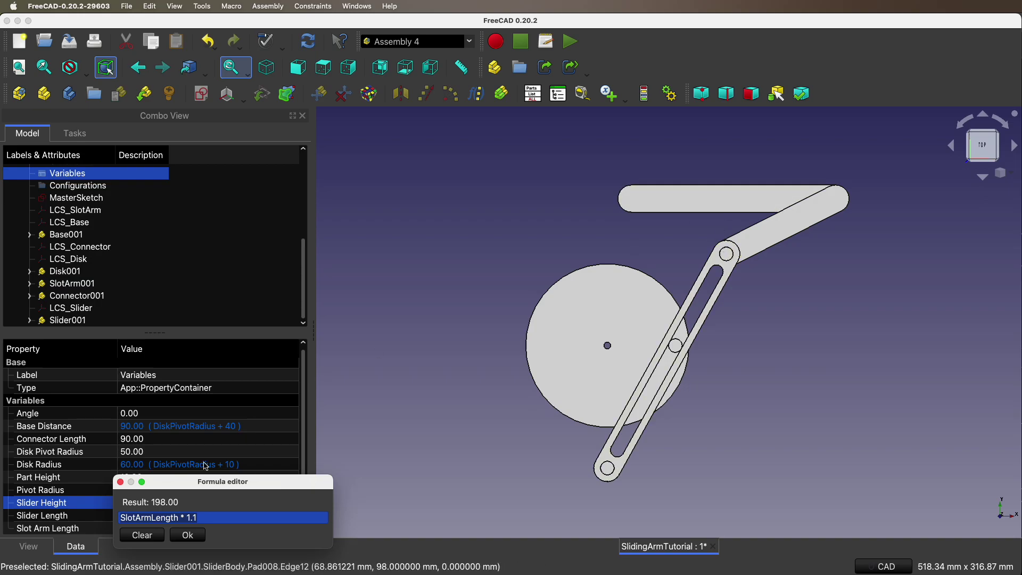
{"action": "left_click", "coordinate": [186, 536]}
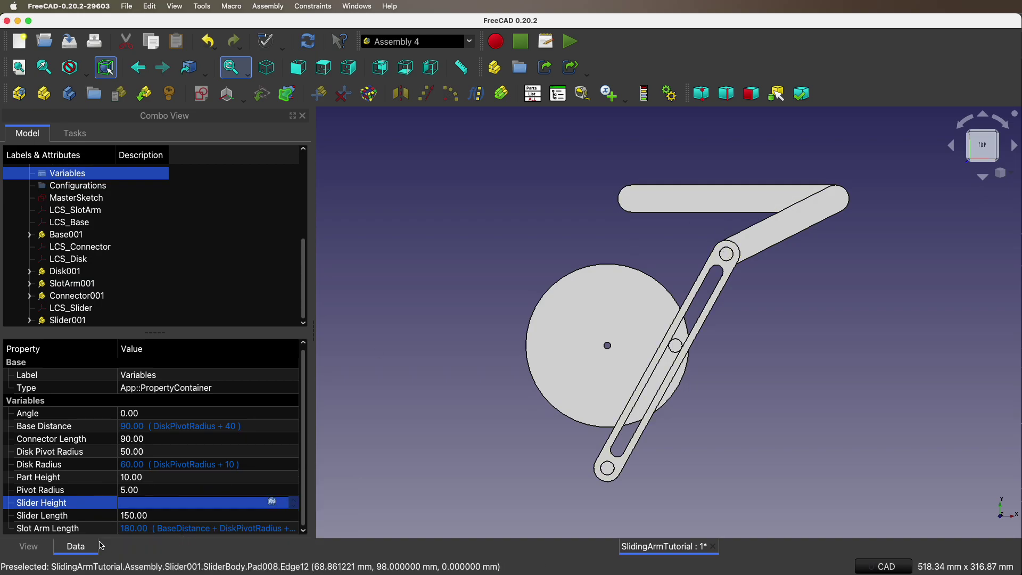
{"action": "key", "text": "Tab"}
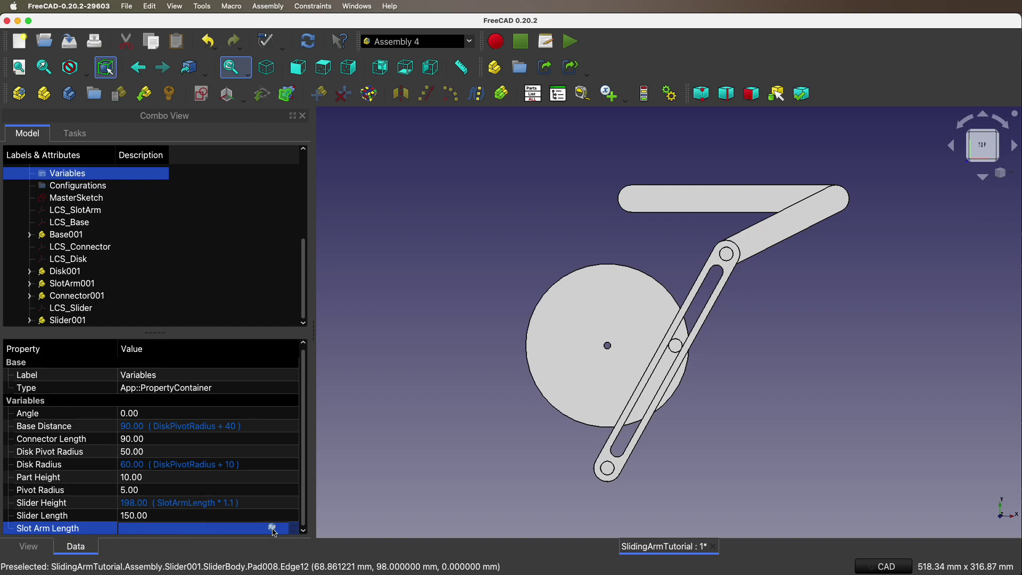
{"action": "left_click", "coordinate": [272, 528]}
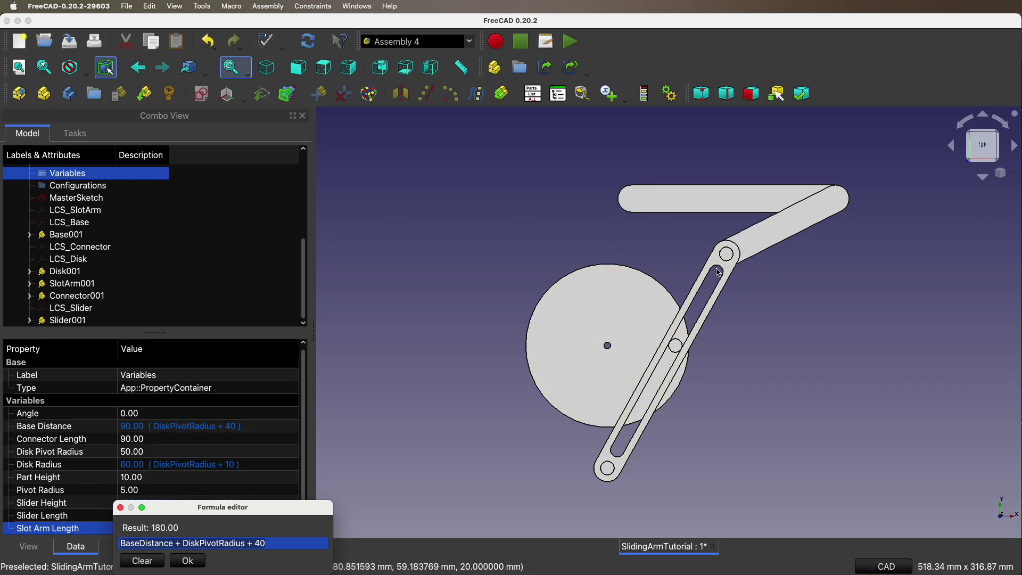
{"action": "left_click", "coordinate": [189, 561]}
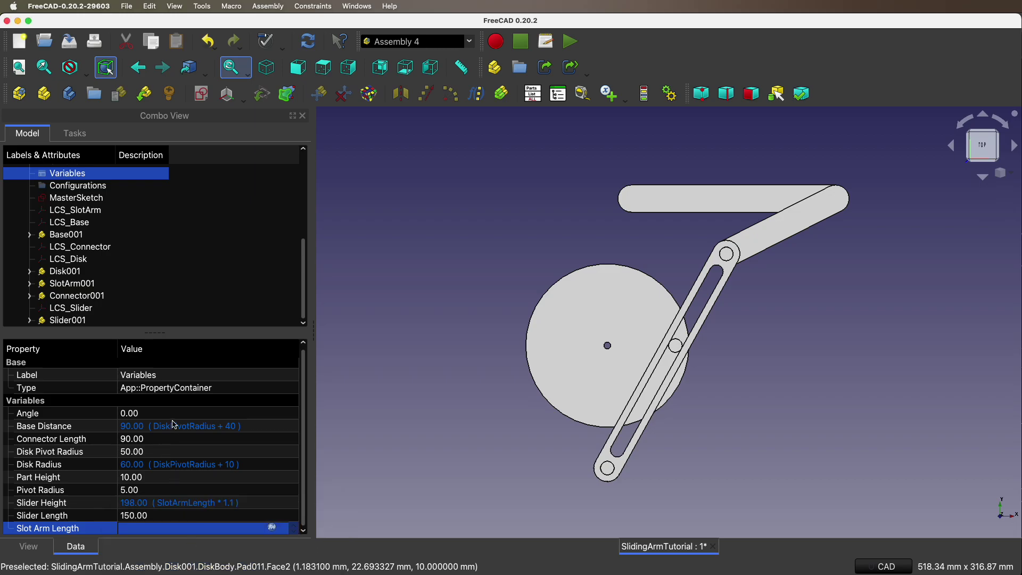
Step: Hide the assembly's linked parts Base001, Disk001, SlotArm001, Connector001 and Slider001
{"action": "left_click", "coordinate": [66, 235]}
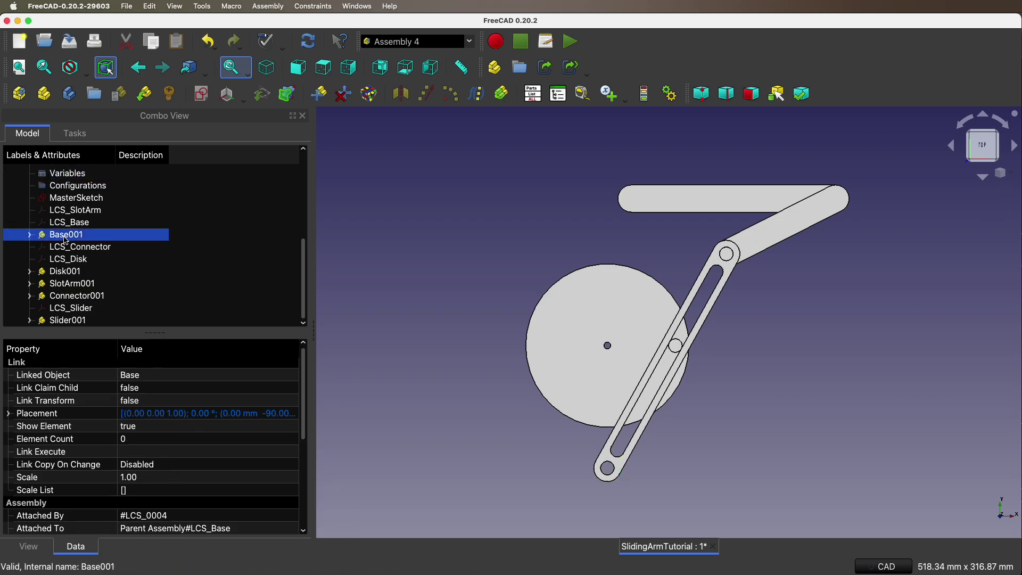
{"action": "left_click", "coordinate": [63, 271]}
{"action": "key", "text": "space"}
{"action": "left_click", "coordinate": [64, 283]}
{"action": "key", "text": "space"}
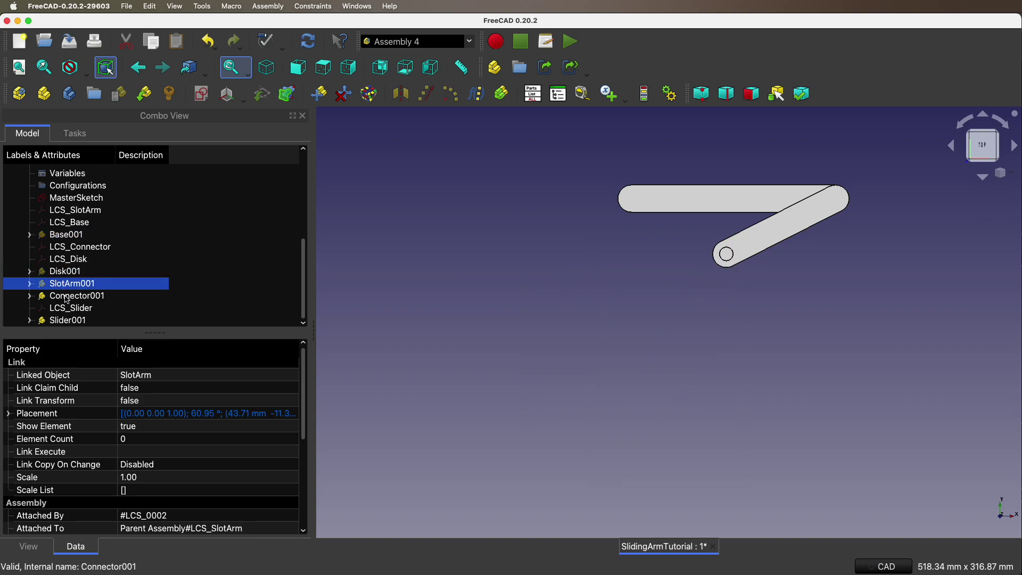
{"action": "left_click", "coordinate": [65, 296]}
{"action": "key", "text": "space"}
{"action": "left_click", "coordinate": [67, 320]}
{"action": "key", "text": "space"}
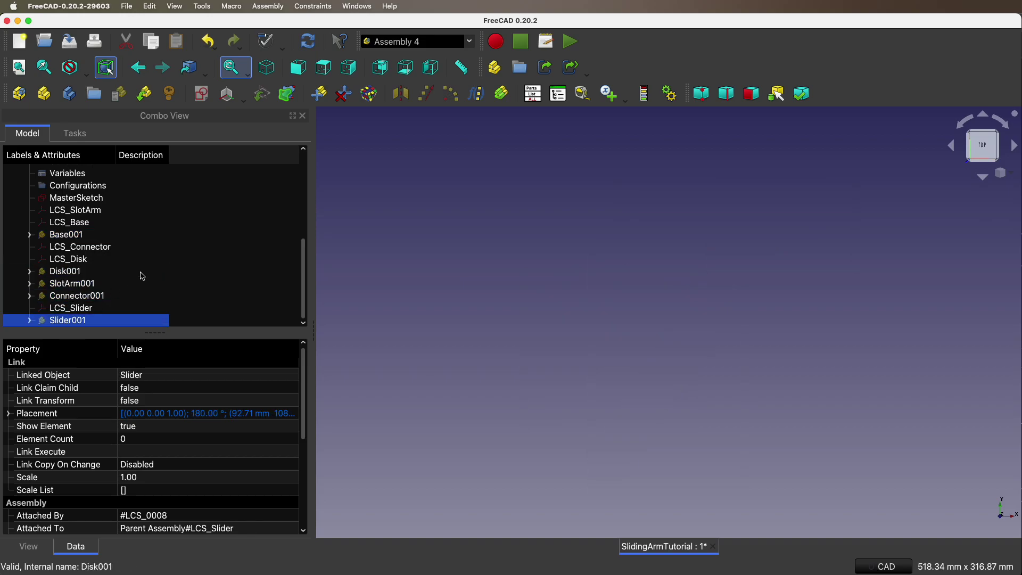
Step: Show the original Disk part, examine its pivot pin from a tilted view, and hide the part again
{"action": "scroll", "coordinate": [59, 224], "scroll_direction": "up", "scroll_amount": 5}
{"action": "left_click", "coordinate": [60, 209]}
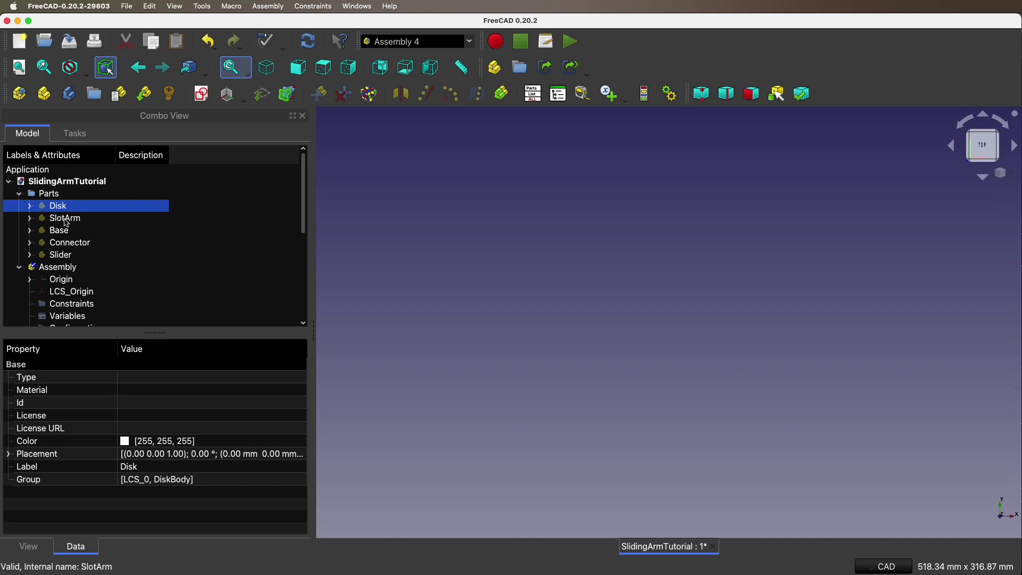
{"action": "key", "text": "space"}
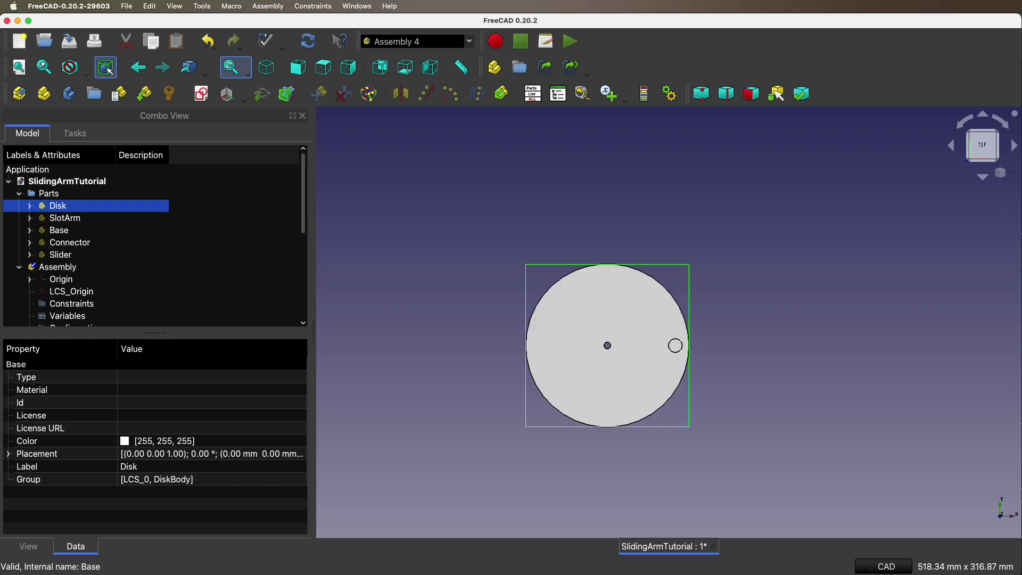
{"action": "left_click", "coordinate": [981, 118]}
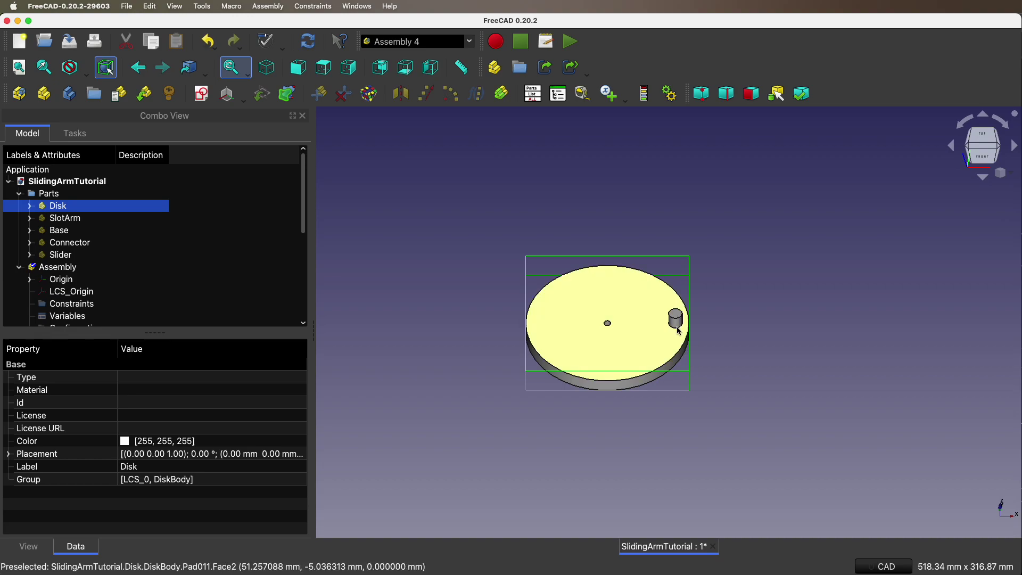
{"action": "left_click", "coordinate": [68, 219]}
{"action": "left_click", "coordinate": [58, 207]}
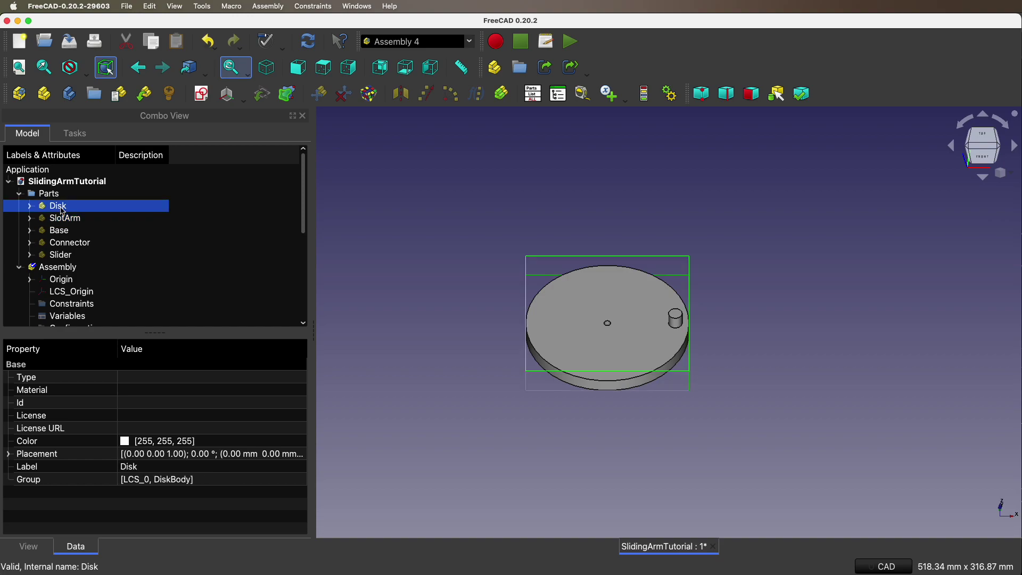
{"action": "key", "text": "space"}
Step: Show the SlotArm and Base parts one at a time to examine their shapes, hiding each again
{"action": "left_click", "coordinate": [66, 219]}
{"action": "key", "text": "space"}
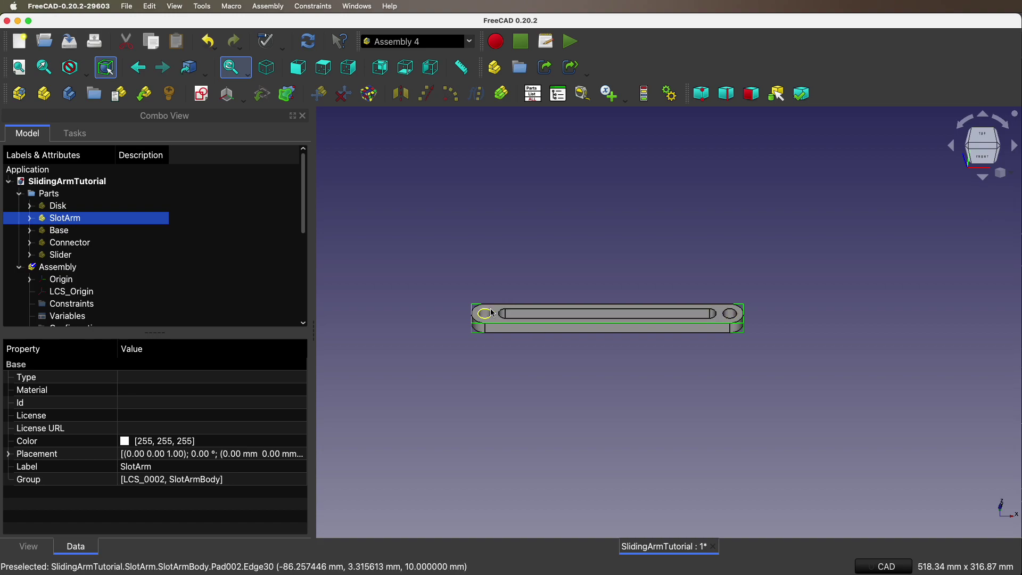
{"action": "key", "text": "space"}
{"action": "left_click", "coordinate": [60, 230]}
{"action": "key", "text": "space"}
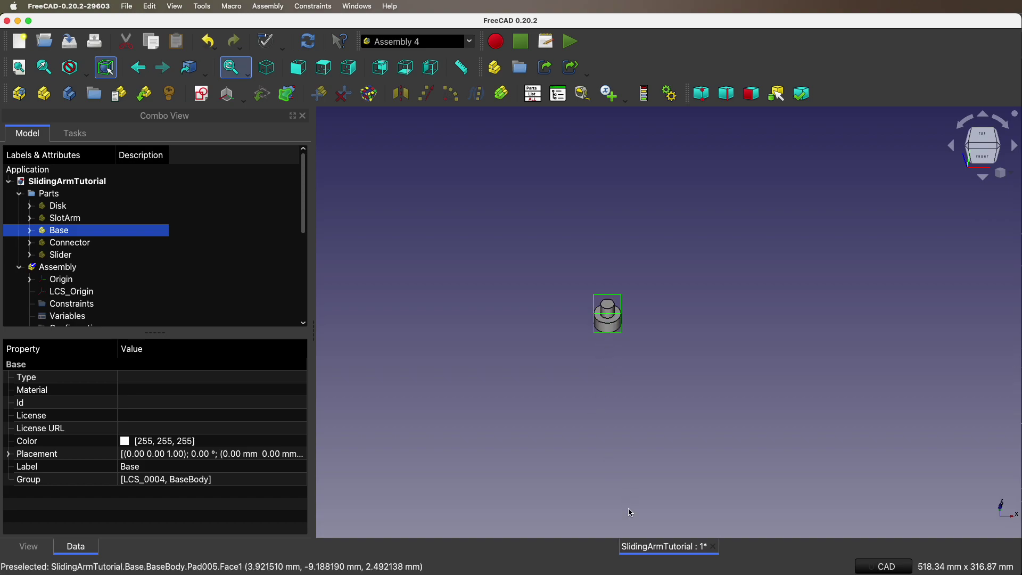
{"action": "key", "text": "space"}
Step: Show the Connector and Slider parts one at a time to examine their shapes, hiding each again
{"action": "left_click", "coordinate": [71, 244]}
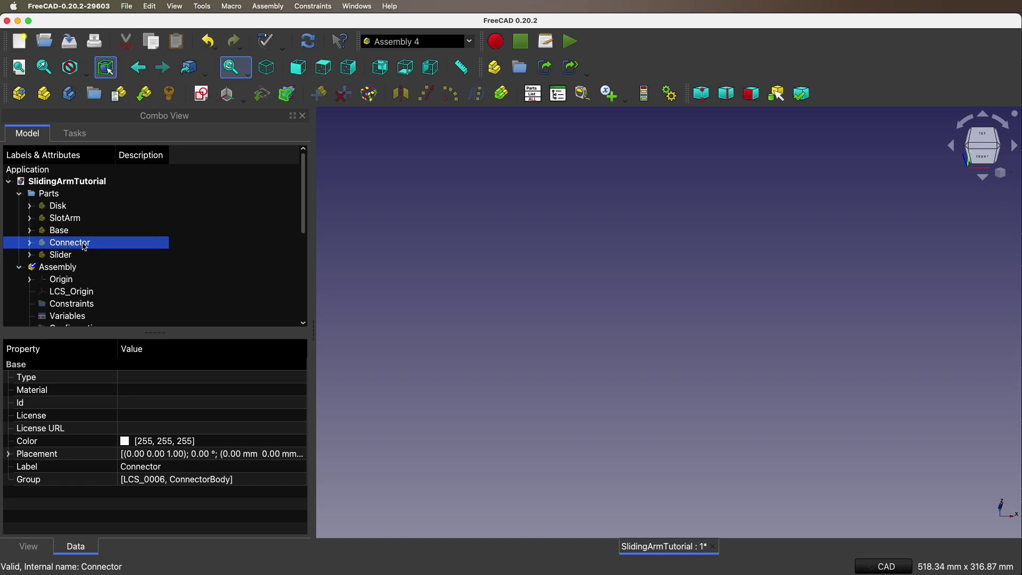
{"action": "key", "text": "space"}
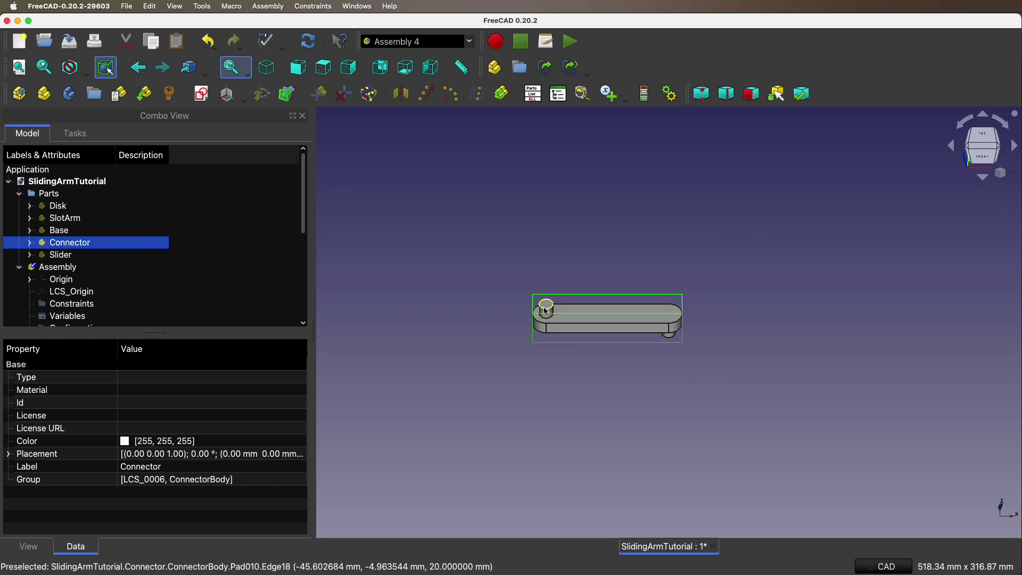
{"action": "key", "text": "space"}
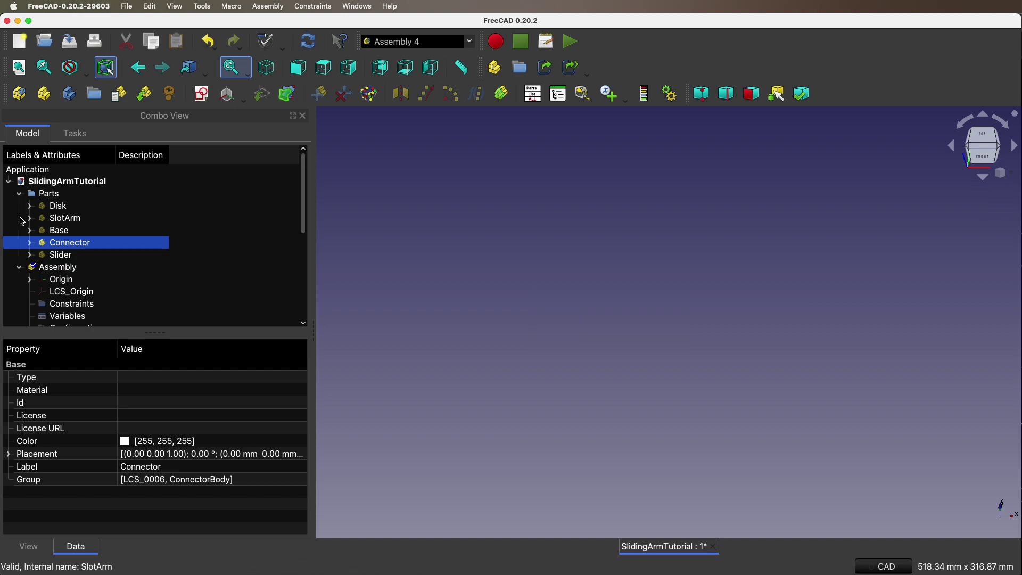
{"action": "left_click", "coordinate": [73, 257]}
{"action": "key", "text": "space"}
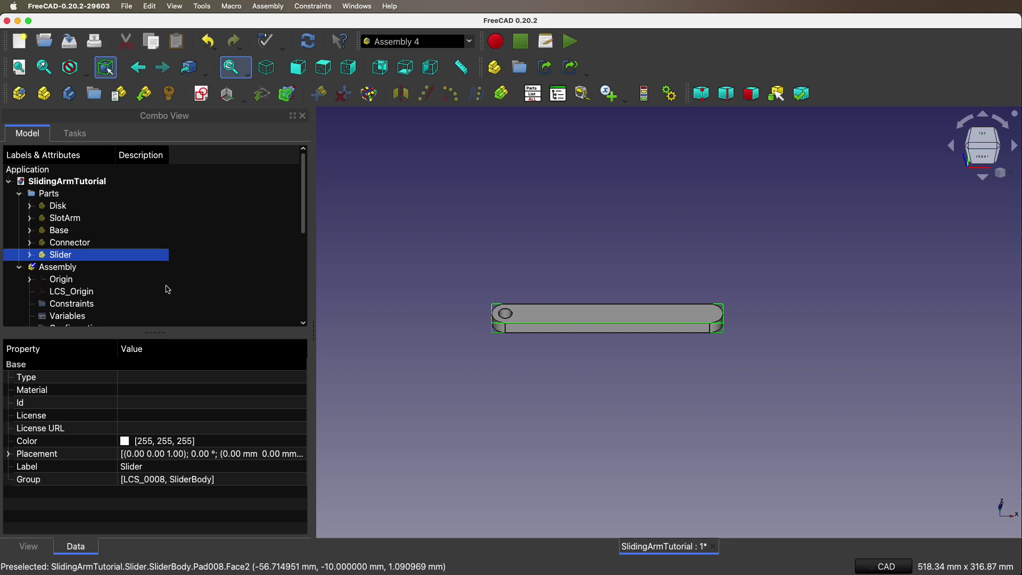
{"action": "key", "text": "space"}
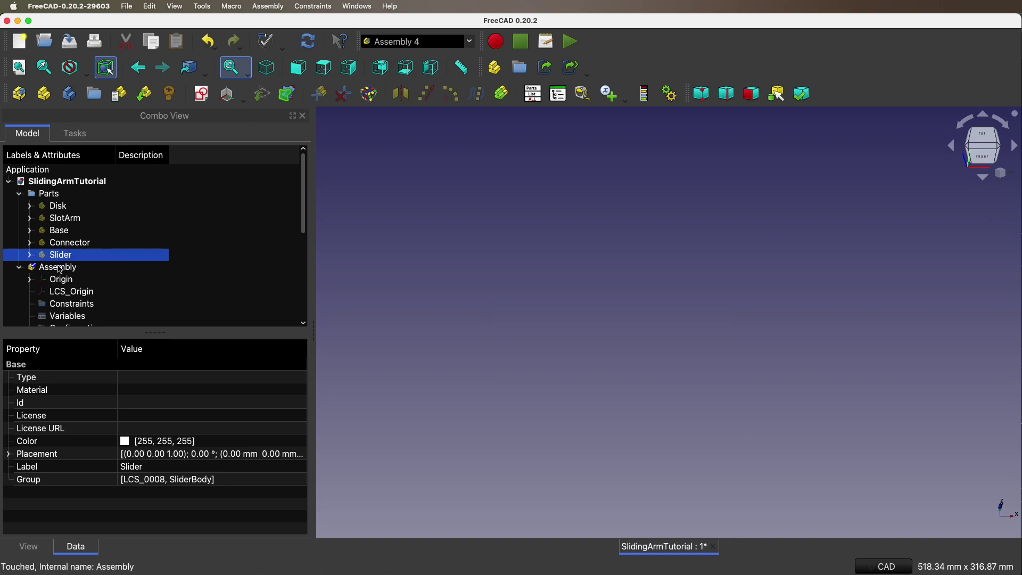
Step: Inspect the assembly's LCS_Origin, open MasterSketch for editing to examine its constraints, and bring back the model tree
{"action": "scroll", "coordinate": [62, 262], "scroll_direction": "down", "scroll_amount": 2}
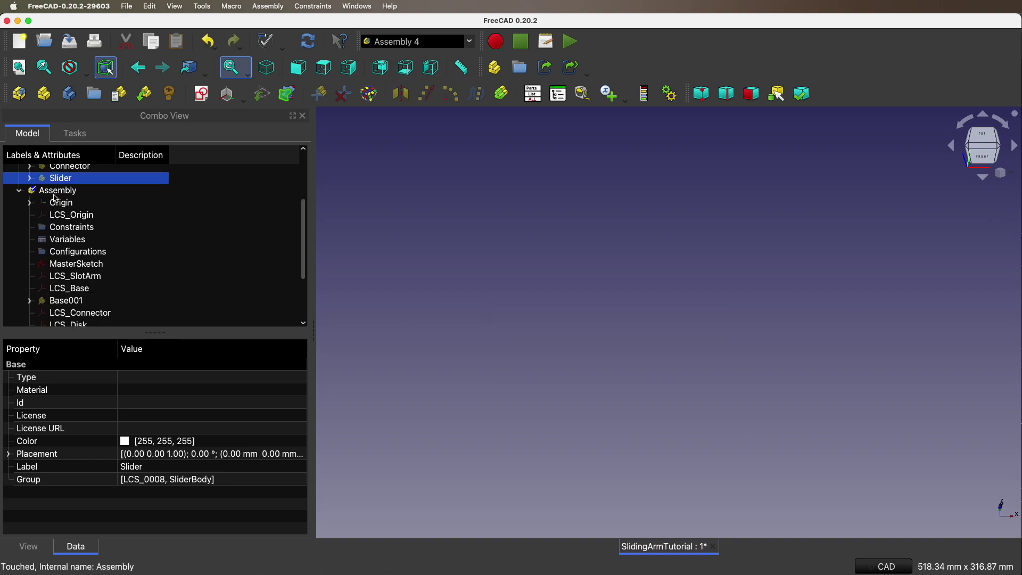
{"action": "left_click", "coordinate": [64, 214]}
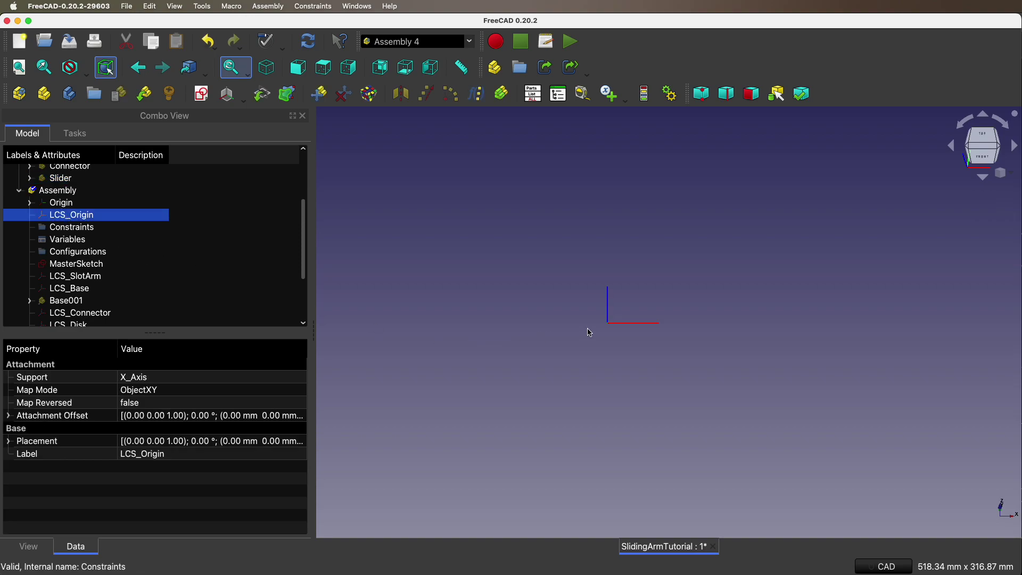
{"action": "left_click", "coordinate": [65, 262]}
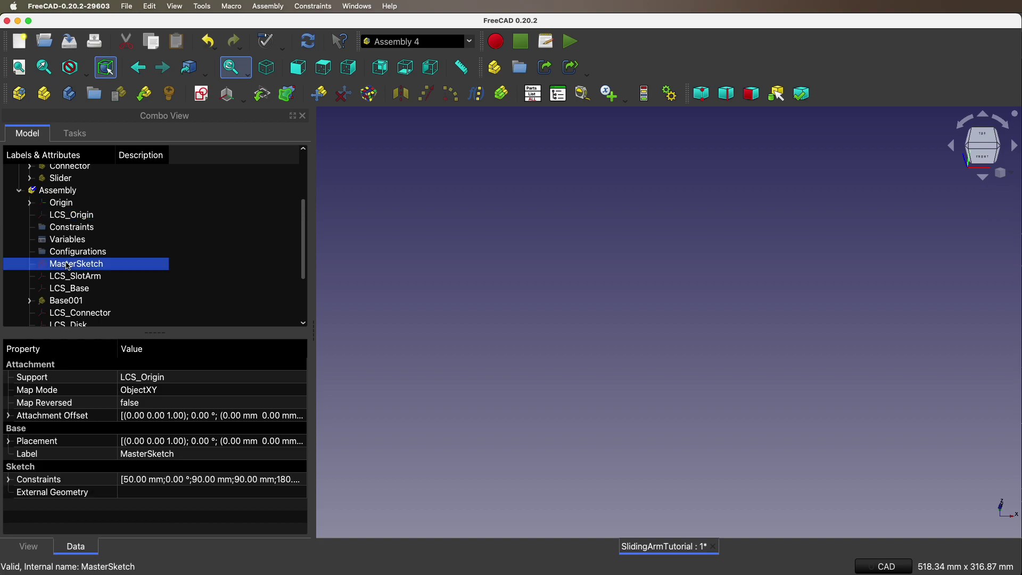
{"action": "double_click", "coordinate": [94, 265]}
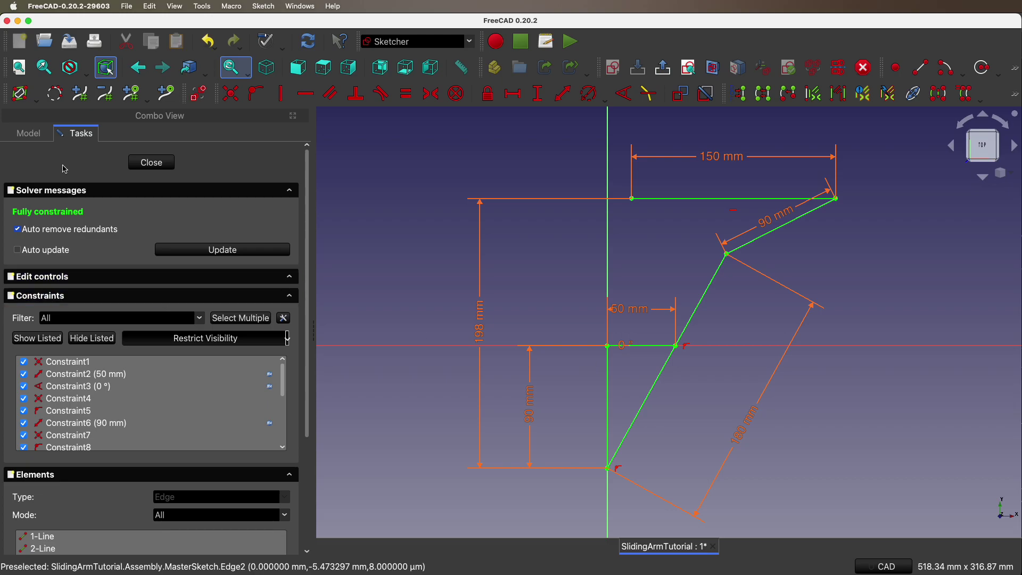
{"action": "left_click", "coordinate": [29, 133]}
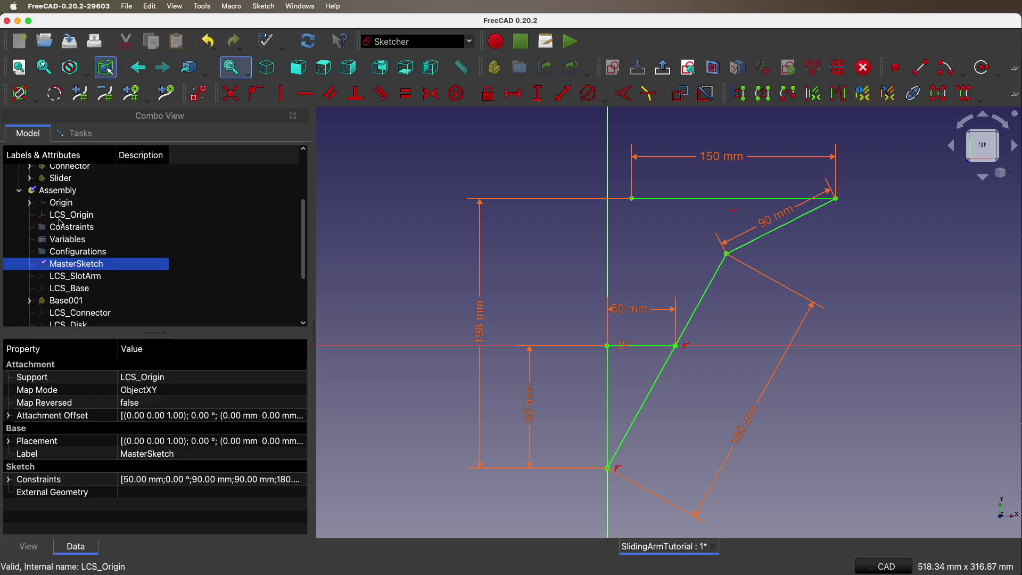
Step: Set the assembly's Angle variable to 45 to see MasterSketch move, and close the sketch
{"action": "left_click", "coordinate": [60, 239]}
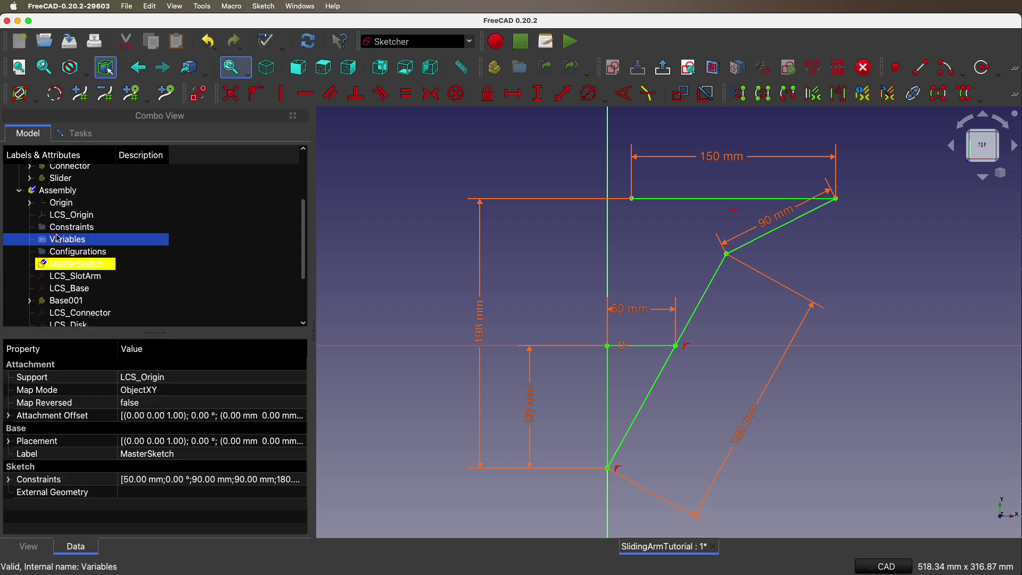
{"action": "left_click", "coordinate": [136, 412]}
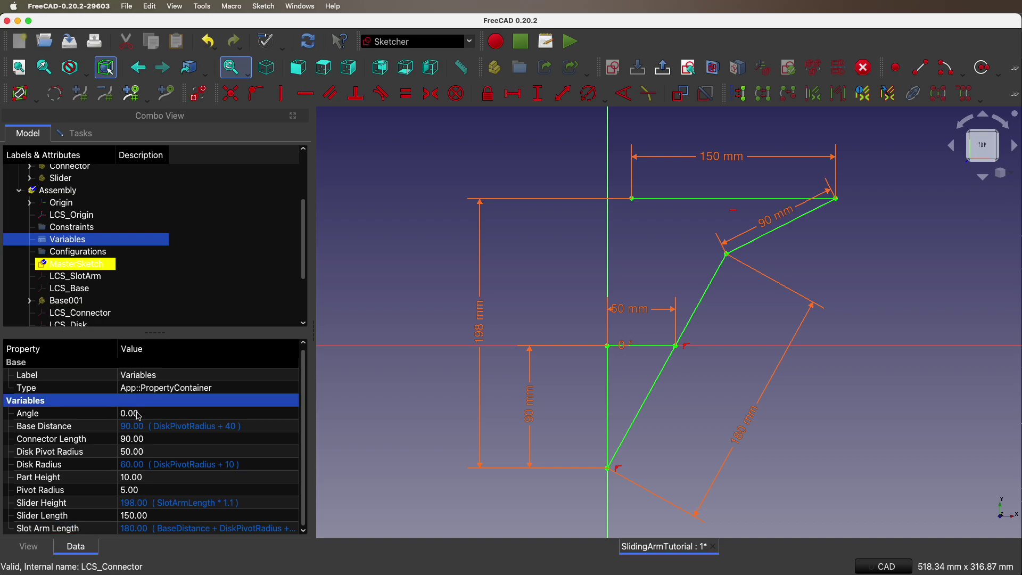
{"action": "left_click", "coordinate": [138, 413]}
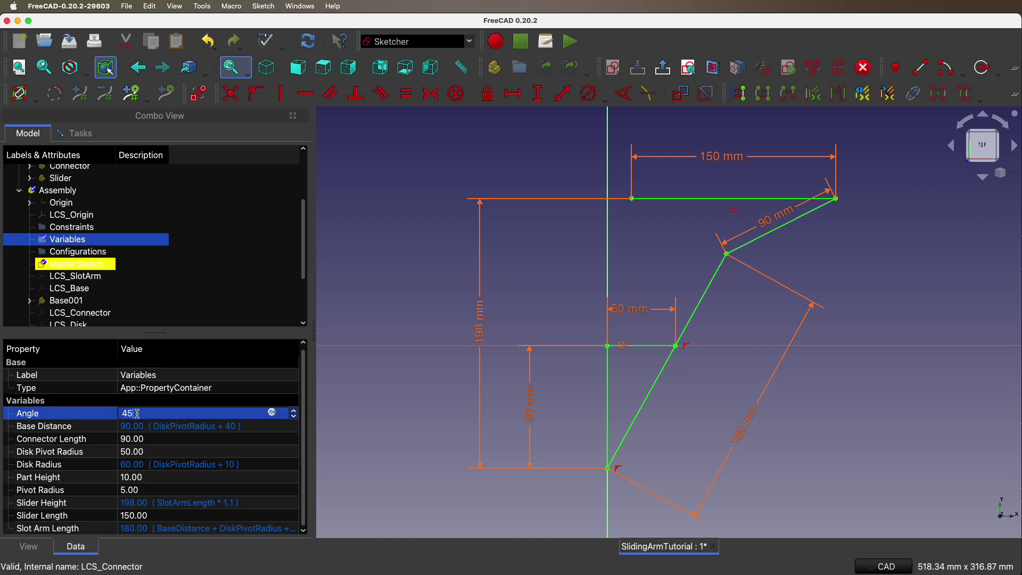
{"action": "key", "text": "Return"}
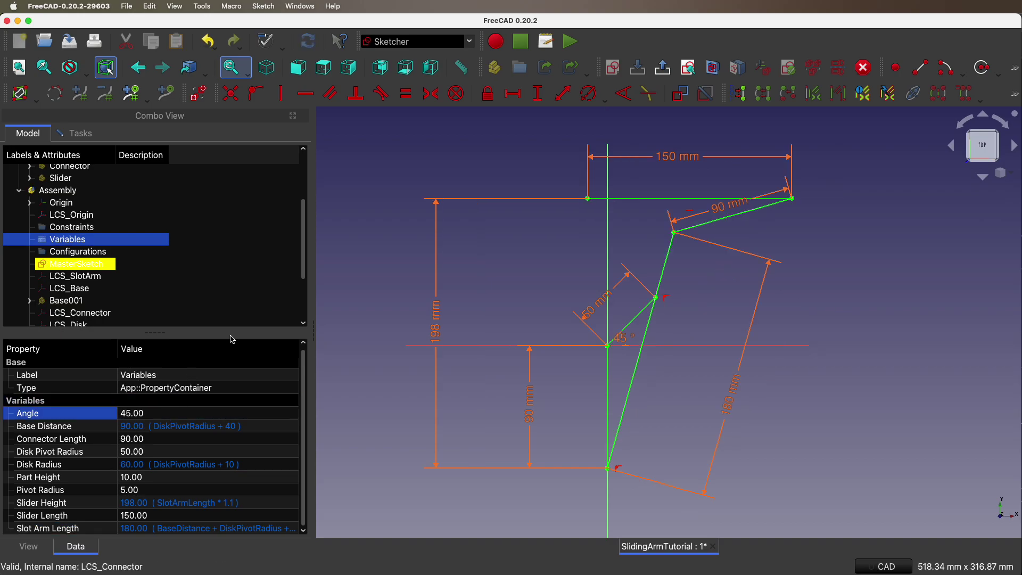
{"action": "left_click", "coordinate": [74, 133]}
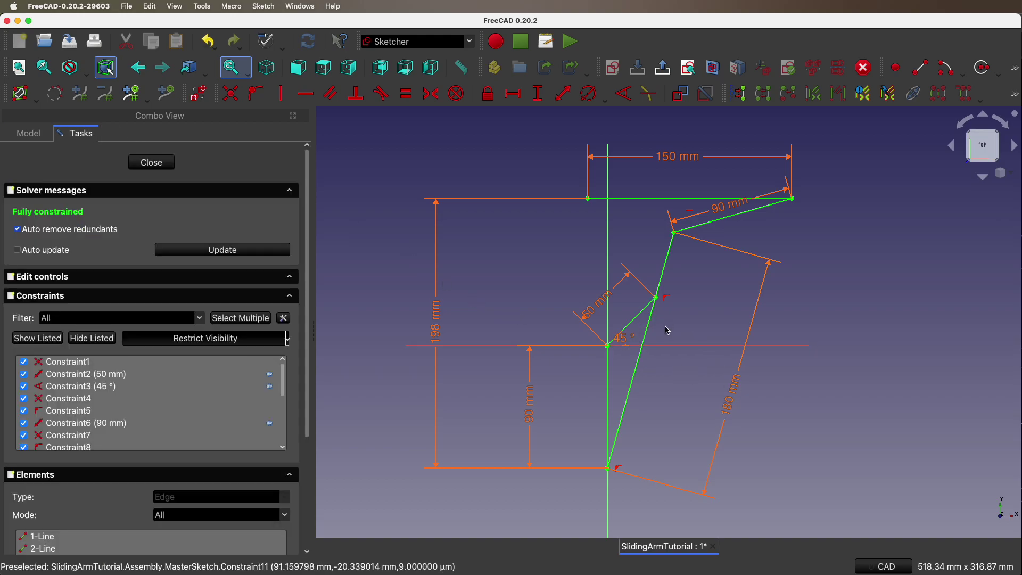
{"action": "left_click", "coordinate": [157, 163]}
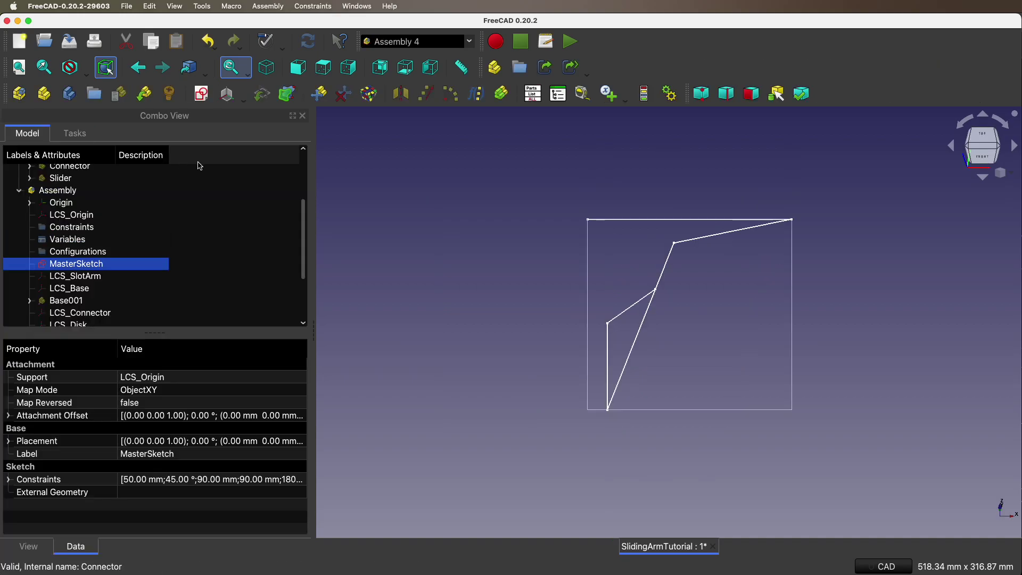
Step: Animate the Angle variable from 0 to 360 to watch MasterSketch move, stop it, reset the angle to 0 and close the animation
{"action": "left_click", "coordinate": [669, 99]}
{"action": "left_click_drag", "start_coordinate": [699, 232], "coordinate": [244, 206]}
{"action": "left_click", "coordinate": [312, 444]}
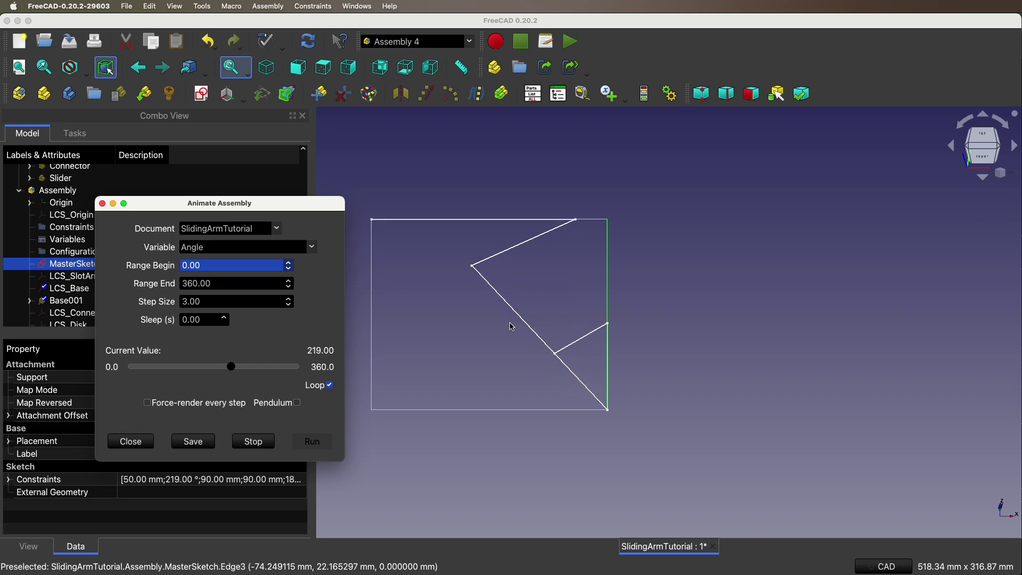
{"action": "left_click", "coordinate": [257, 370]}
{"action": "left_click_drag", "start_coordinate": [136, 352], "coordinate": [119, 358]}
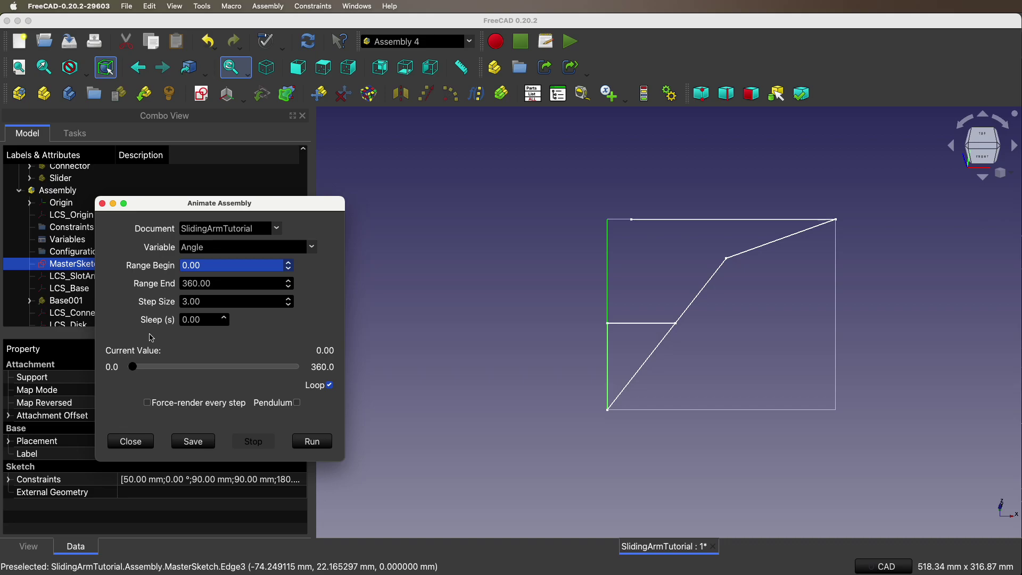
{"action": "left_click", "coordinate": [142, 444]}
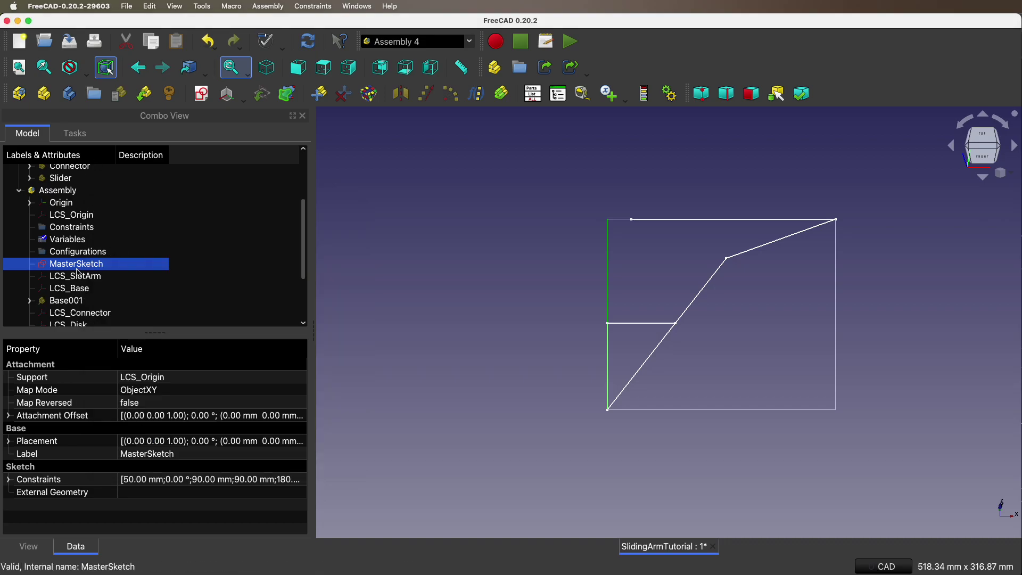
Step: Hide MasterSketch and look over the assembly's contents in the model tree
{"action": "key", "text": "space"}
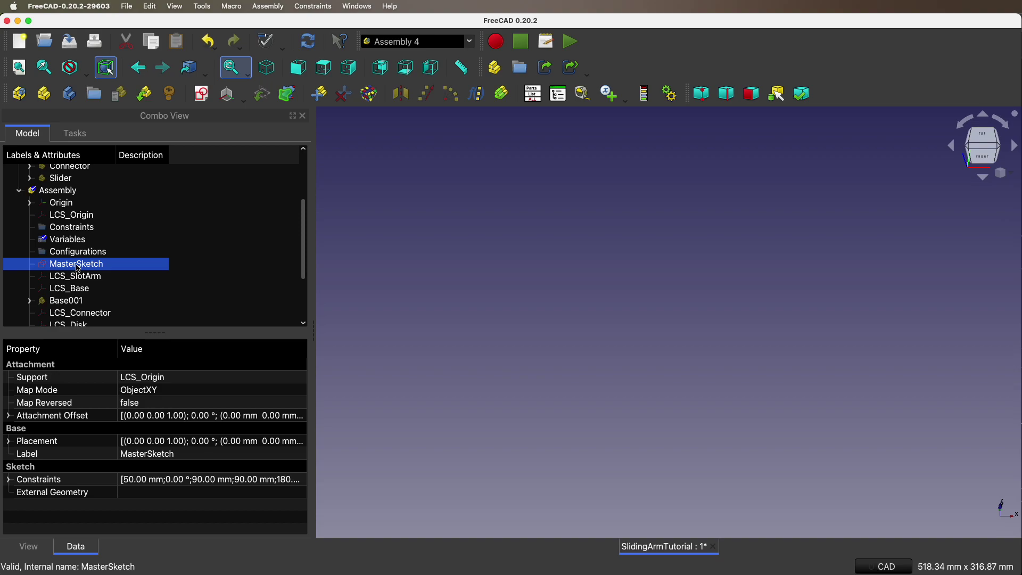
{"action": "scroll", "coordinate": [88, 206], "scroll_direction": "up", "scroll_amount": 2}
{"action": "scroll", "coordinate": [86, 210], "scroll_direction": "down", "scroll_amount": 4}
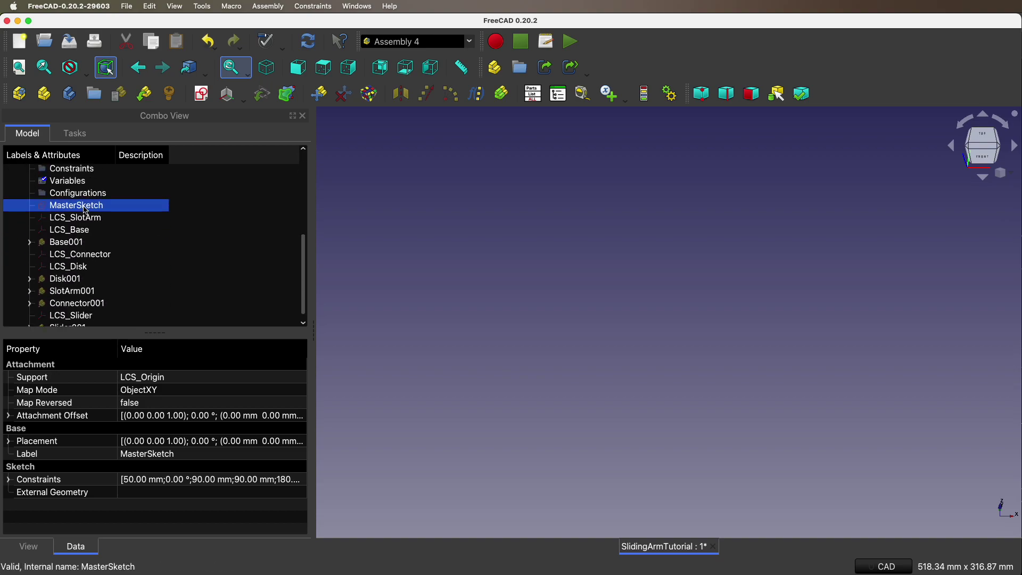
{"action": "scroll", "coordinate": [85, 209], "scroll_direction": "up", "scroll_amount": 2}
{"action": "scroll", "coordinate": [74, 269], "scroll_direction": "down", "scroll_amount": 1}
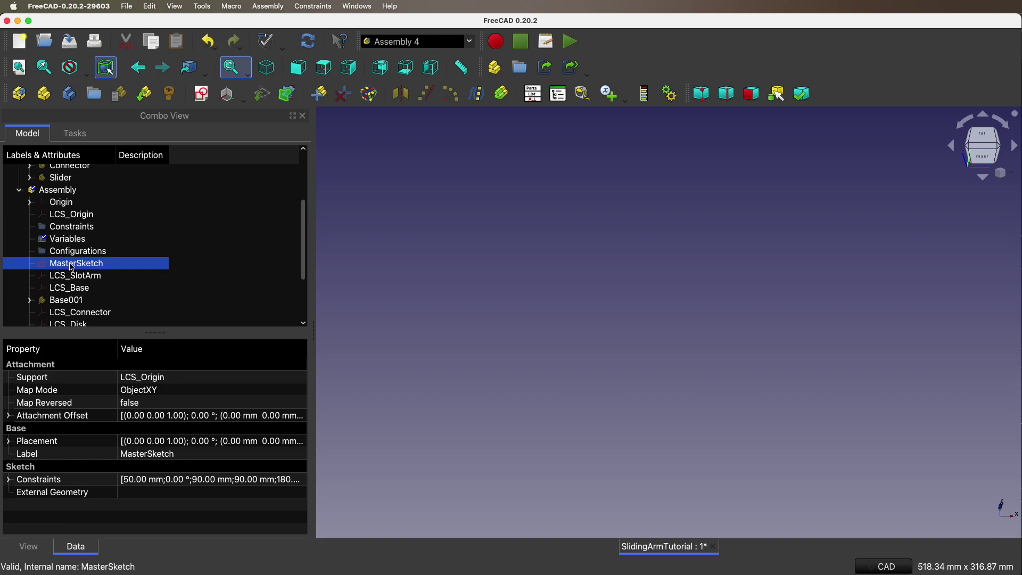
Step: Inspect the attachment of LCS_SlotArm, LCS_Base, LCS_Connector, LCS_Disk and LCS_Slider one after another
{"action": "left_click", "coordinate": [74, 276]}
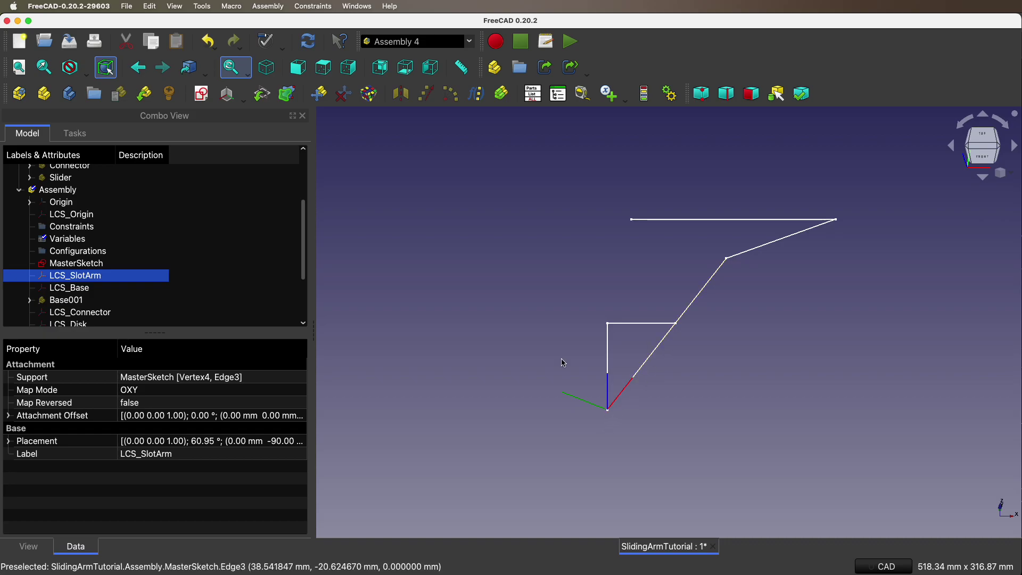
{"action": "left_click", "coordinate": [72, 289]}
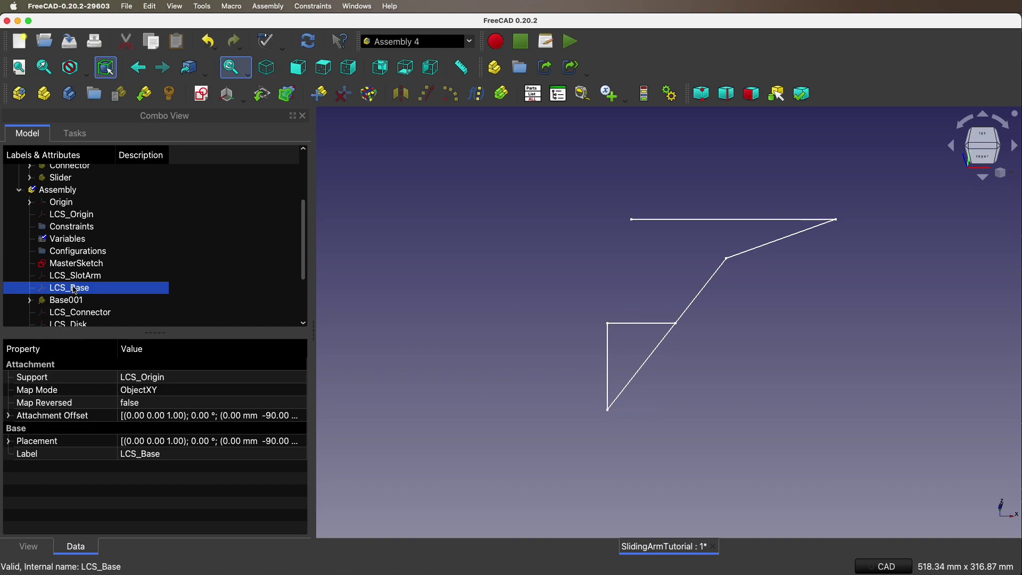
{"action": "scroll", "coordinate": [72, 298], "scroll_direction": "down", "scroll_amount": 1}
{"action": "left_click", "coordinate": [72, 308]}
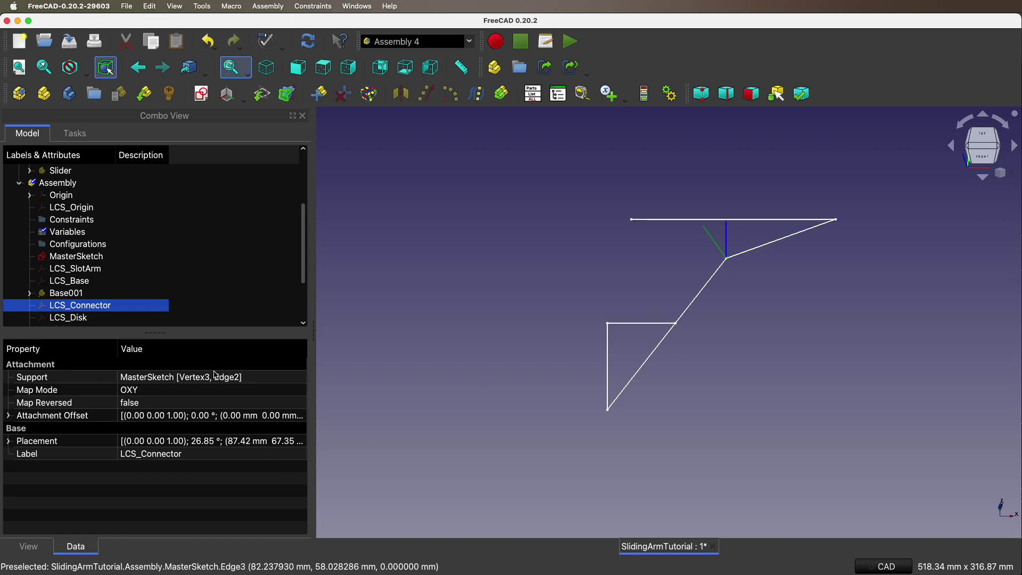
{"action": "left_click", "coordinate": [70, 320]}
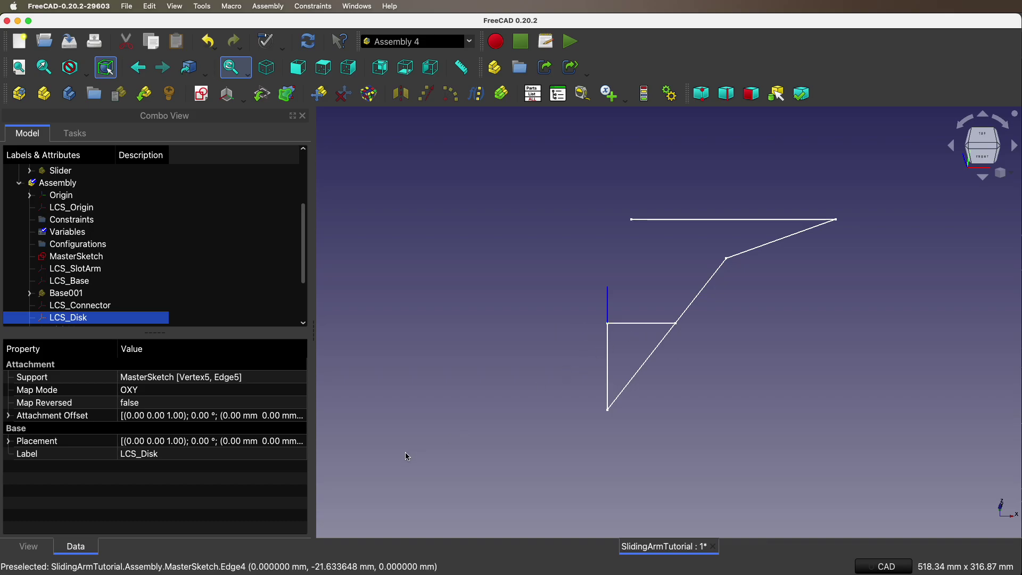
{"action": "scroll", "coordinate": [77, 314], "scroll_direction": "down", "scroll_amount": 2}
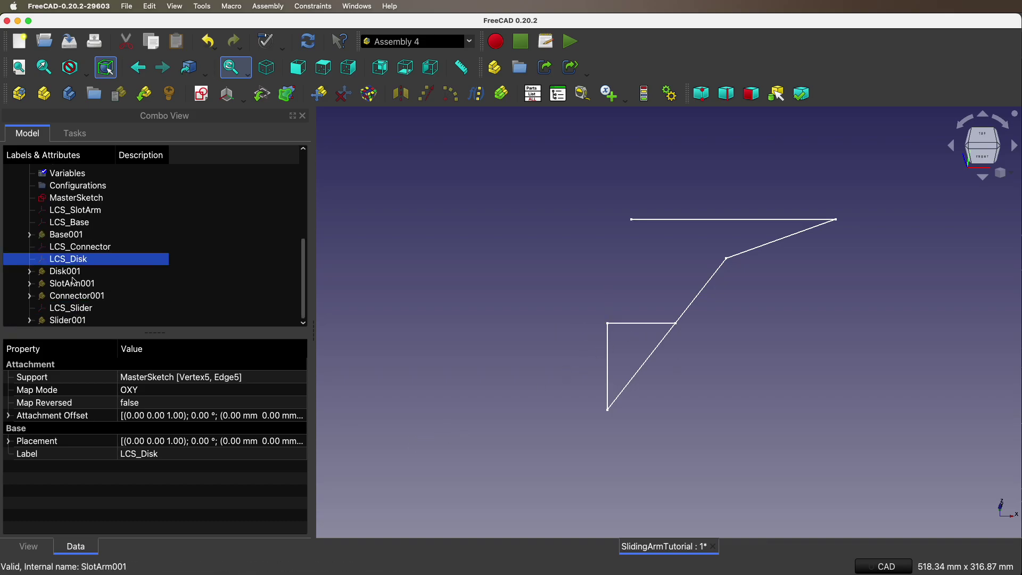
{"action": "left_click", "coordinate": [68, 307]}
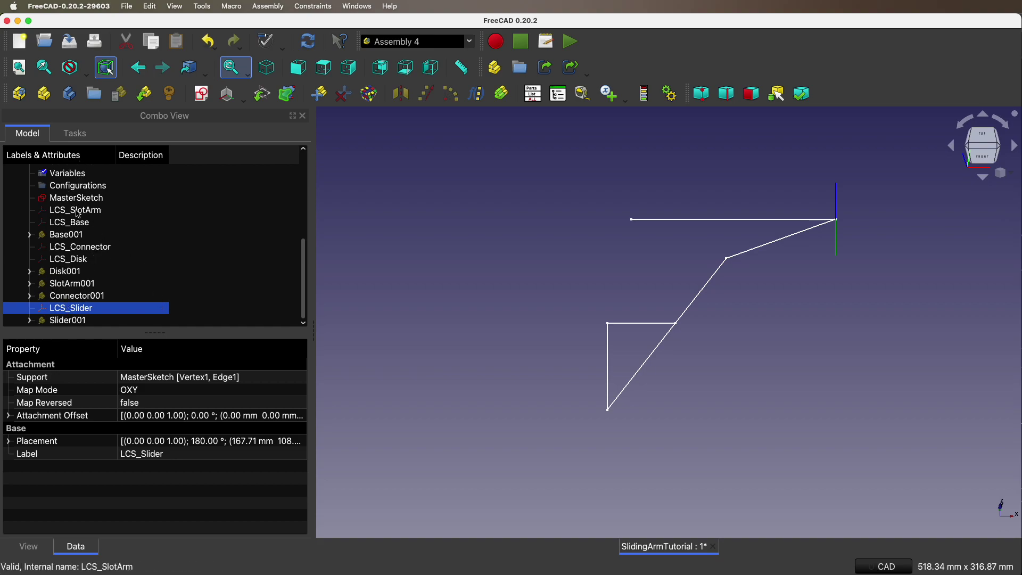
Step: Show the linked parts Base001, Disk001, SlotArm001, Connector001 and Slider001 in the assembly and clear the selection
{"action": "left_click", "coordinate": [68, 238]}
{"action": "key", "text": "space"}
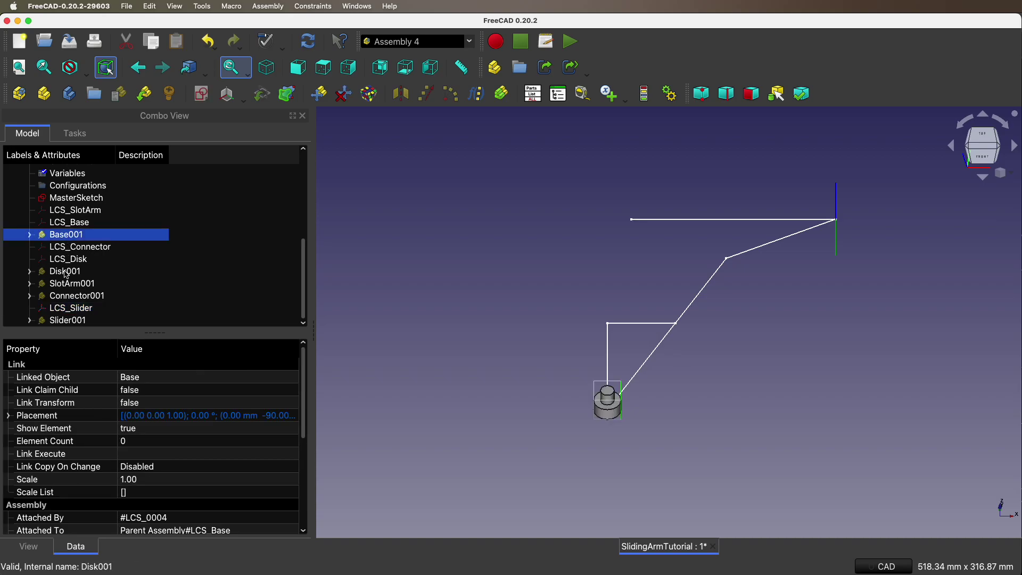
{"action": "left_click", "coordinate": [67, 271]}
{"action": "key", "text": "space"}
{"action": "left_click", "coordinate": [68, 284]}
{"action": "key", "text": "space"}
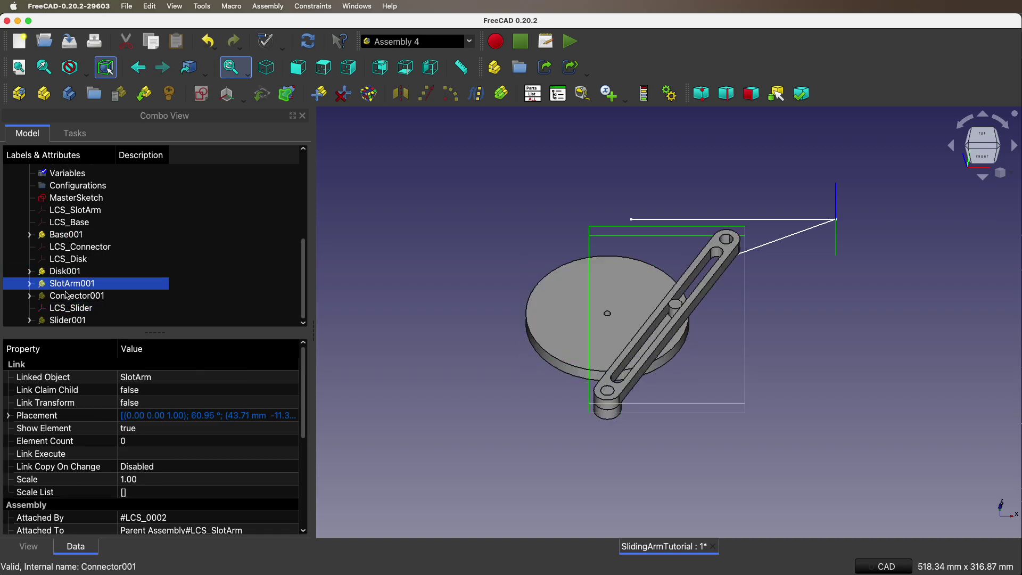
{"action": "left_click", "coordinate": [68, 298]}
{"action": "key", "text": "space"}
{"action": "left_click", "coordinate": [68, 322]}
{"action": "key", "text": "space"}
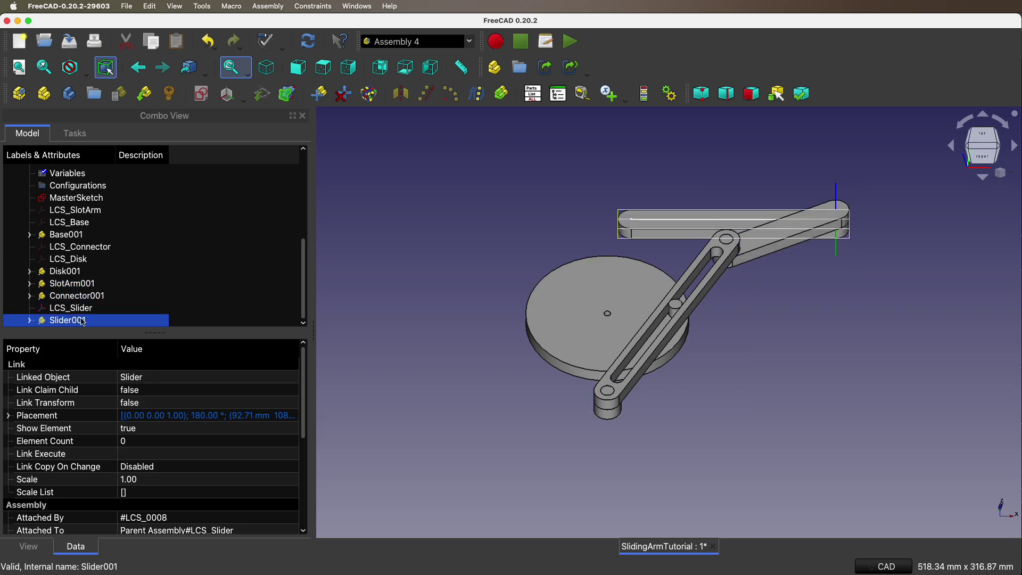
{"action": "left_click", "coordinate": [399, 291]}
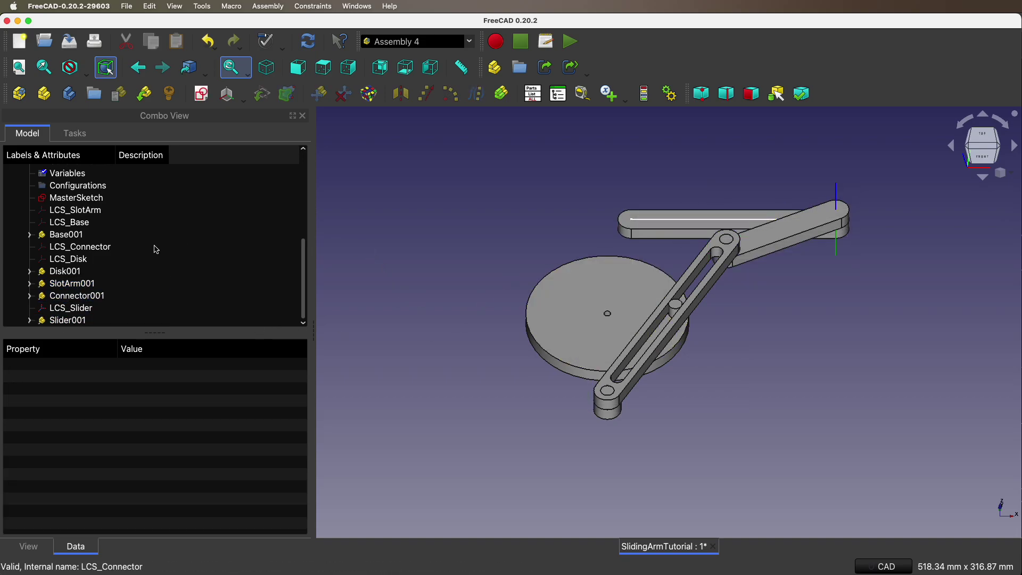
Step: Hide MasterSketch and LCS_Slider so only the parts show, and view the assembly from the top
{"action": "left_click", "coordinate": [66, 198]}
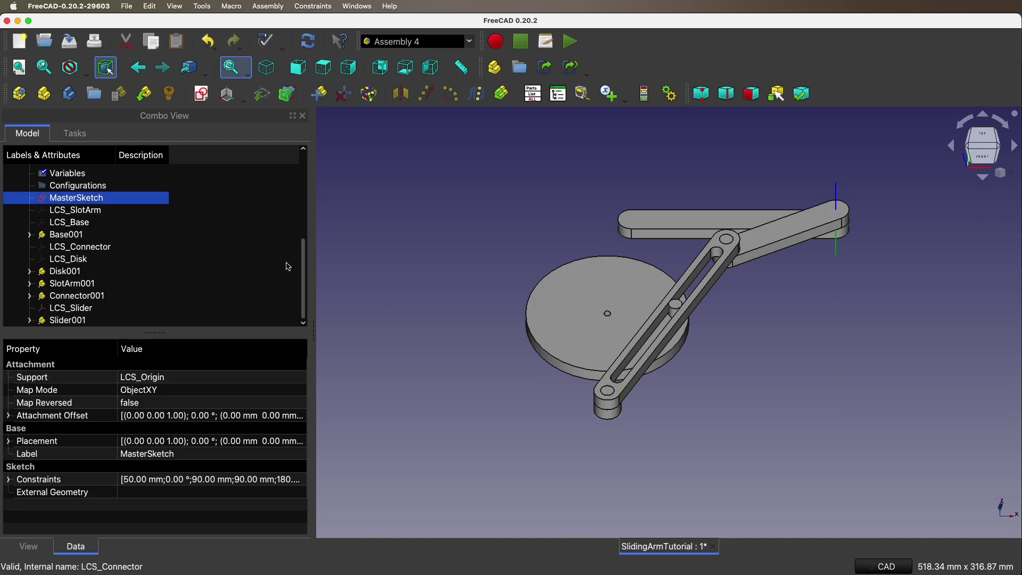
{"action": "left_click", "coordinate": [837, 193]}
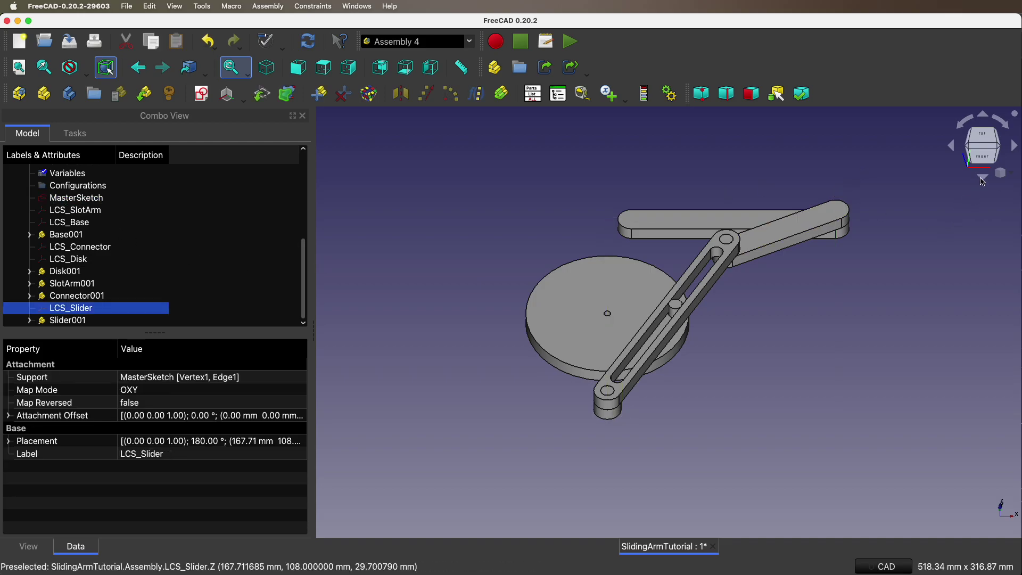
{"action": "left_click", "coordinate": [983, 178]}
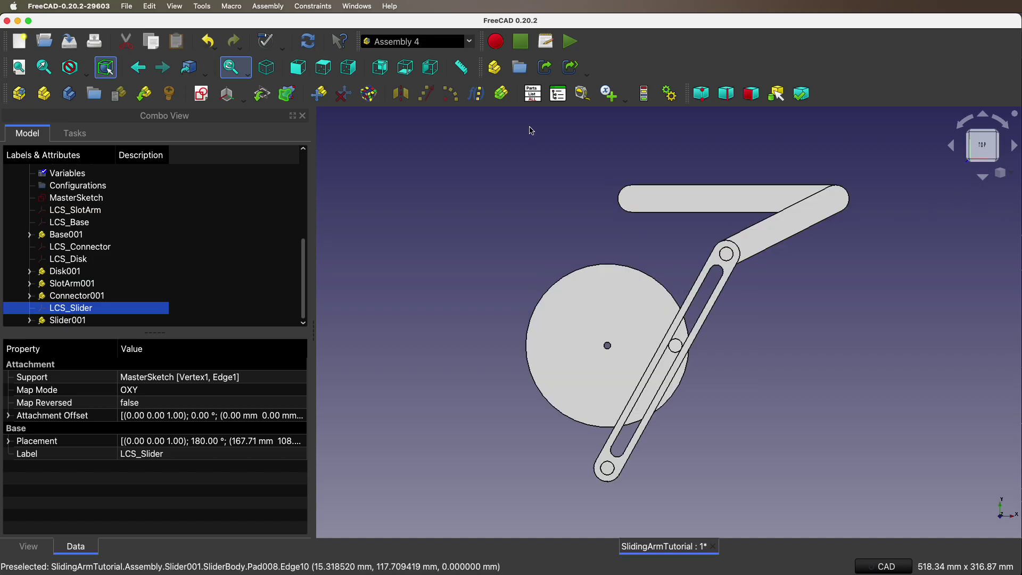
Step: Run the assembly animation on the Angle variable from 0 to 360 with the dialog clear of the mechanism
{"action": "left_click", "coordinate": [669, 95]}
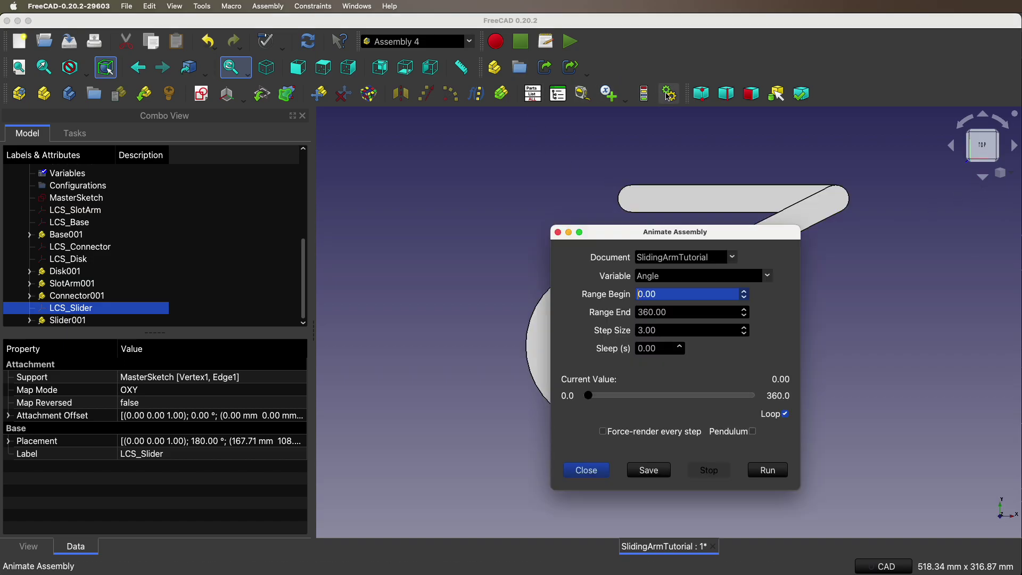
{"action": "left_click_drag", "start_coordinate": [679, 237], "coordinate": [202, 216]}
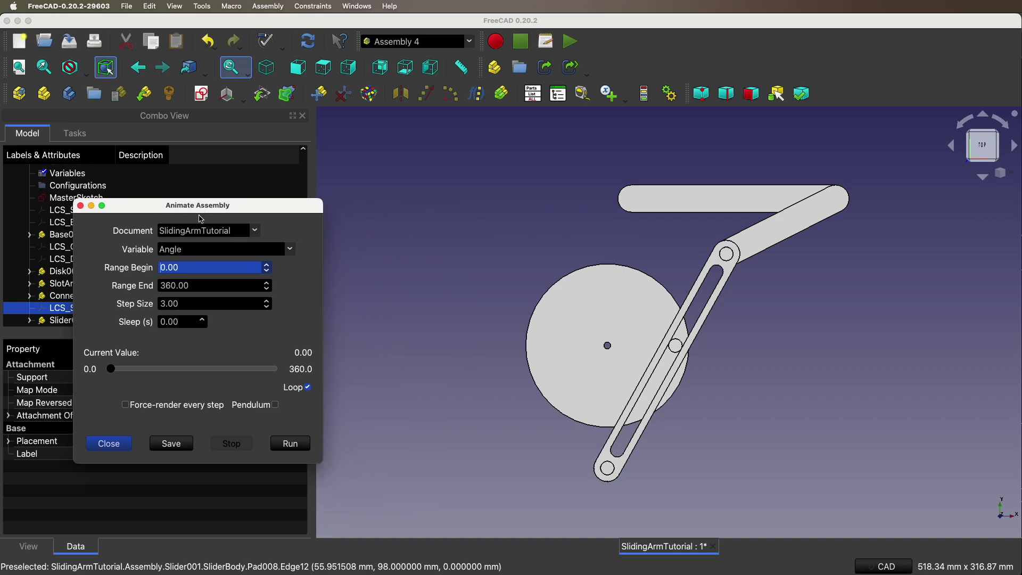
{"action": "left_click", "coordinate": [290, 444]}
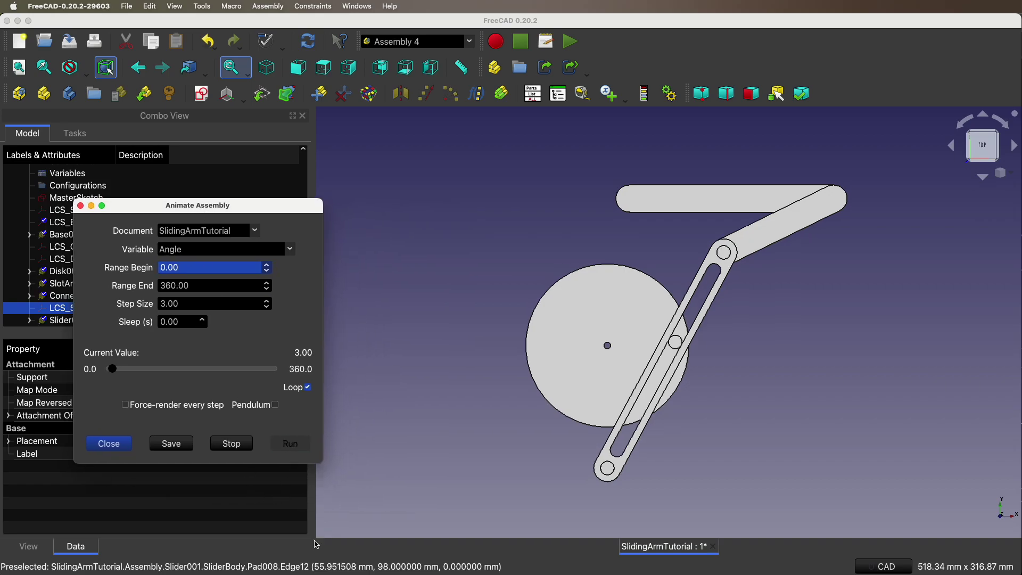